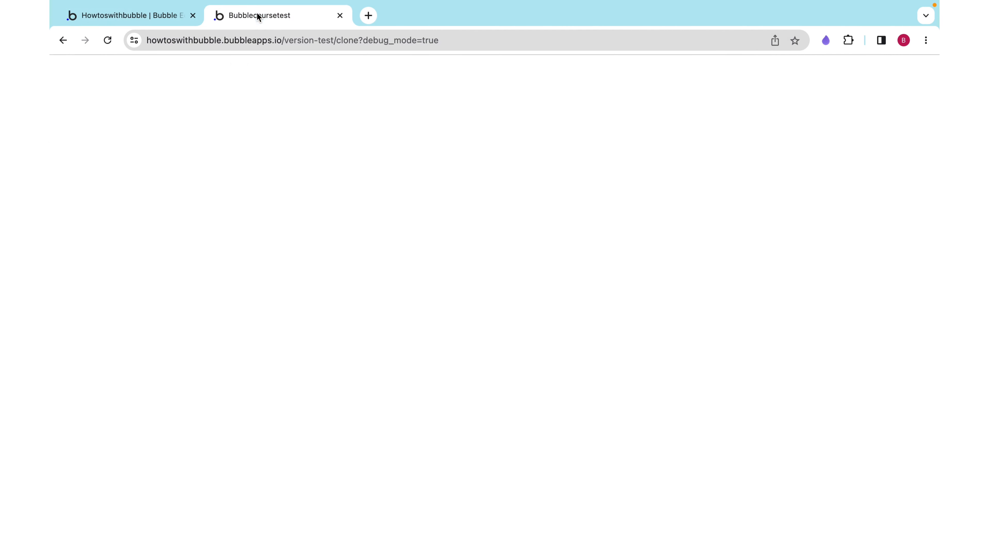
- Reload the clone preview page and set the filter's price range from 20 to 2,000,000
click(249, 36)
key(Return)
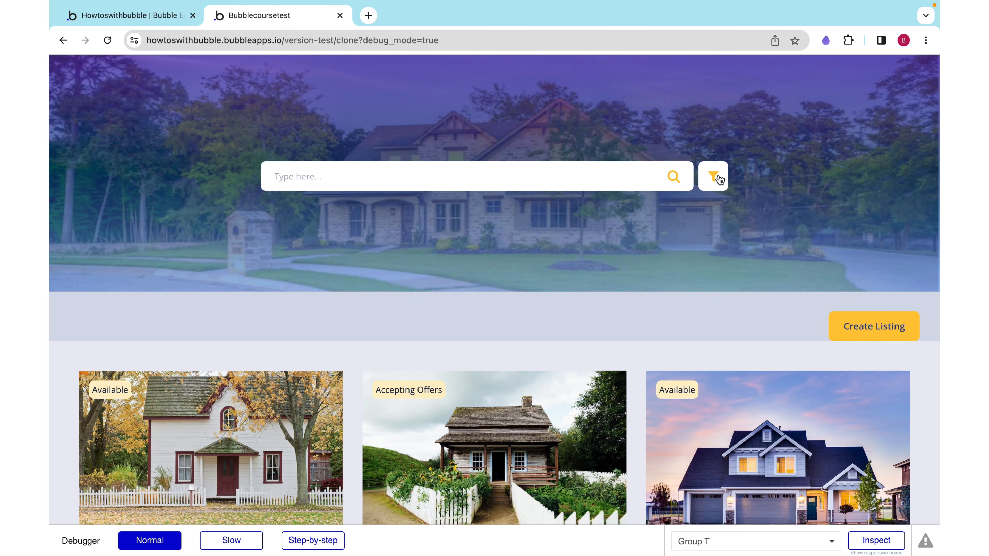
click(719, 179)
click(670, 236)
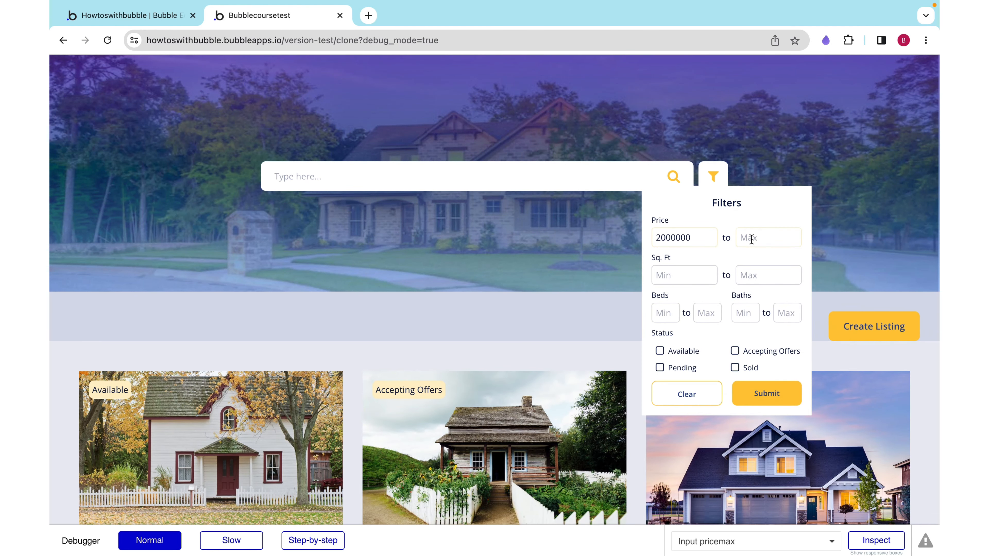
drag(699, 237, 677, 237)
key(BackSpace)
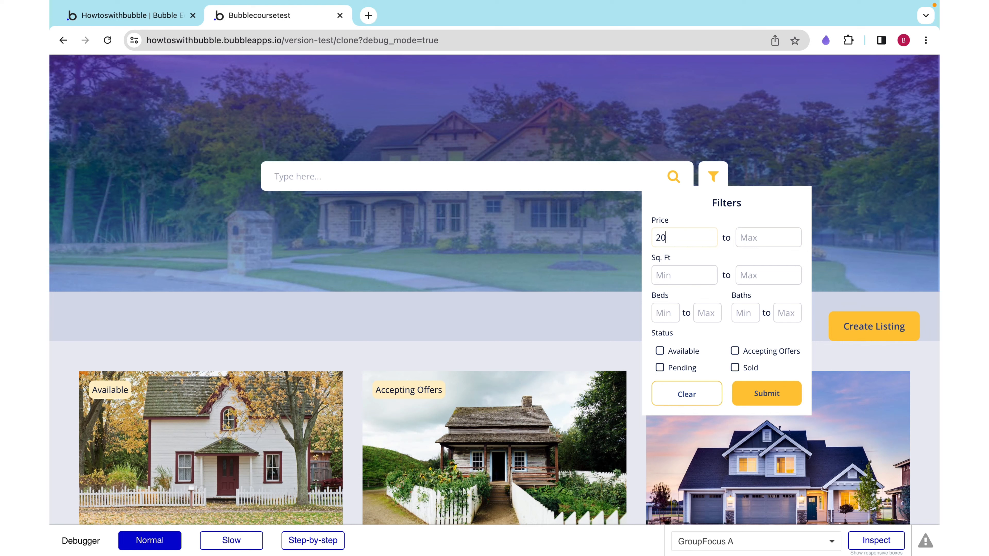
click(749, 238)
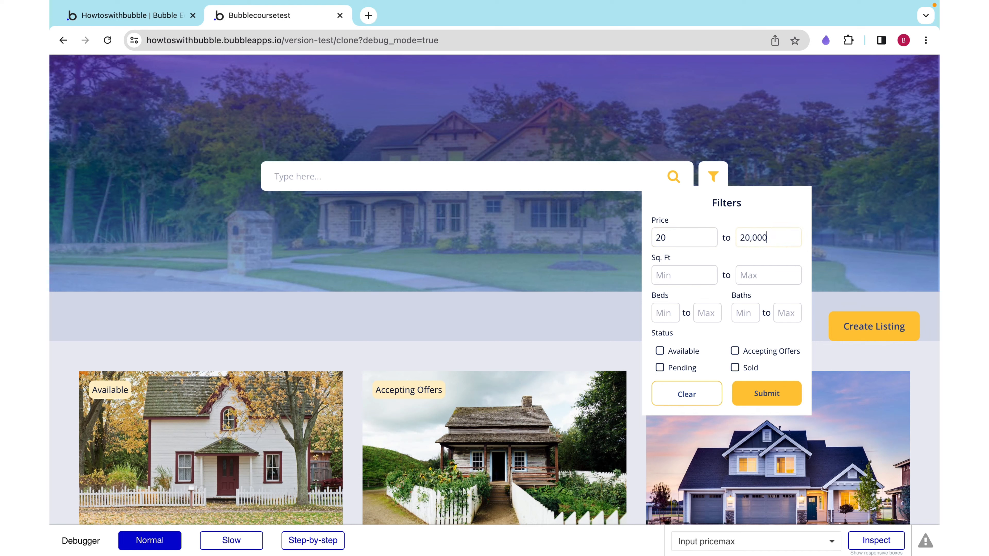
text(00)
- Set the filter's square footage range to 3000–4,000 and the beds range to 2–3
click(683, 275)
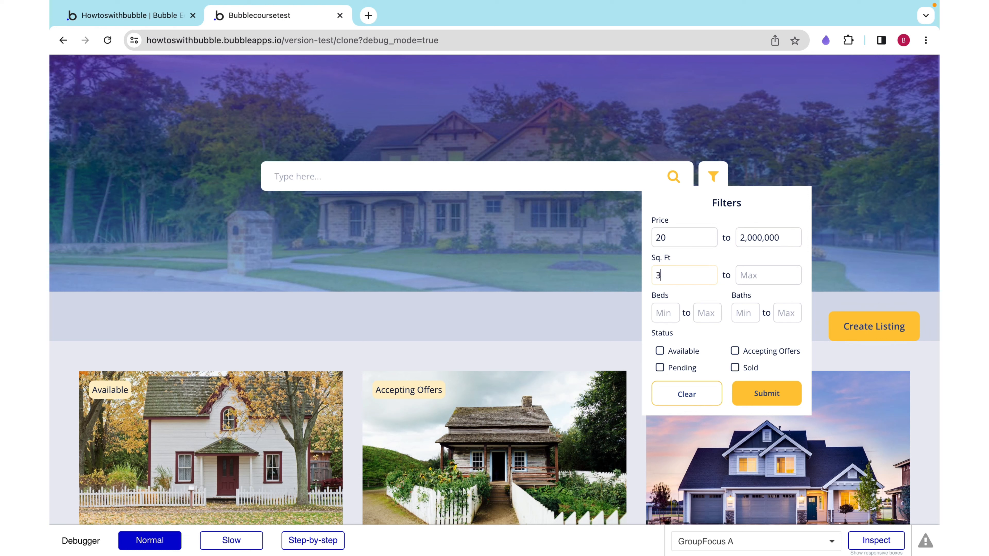
click(759, 279)
click(662, 313)
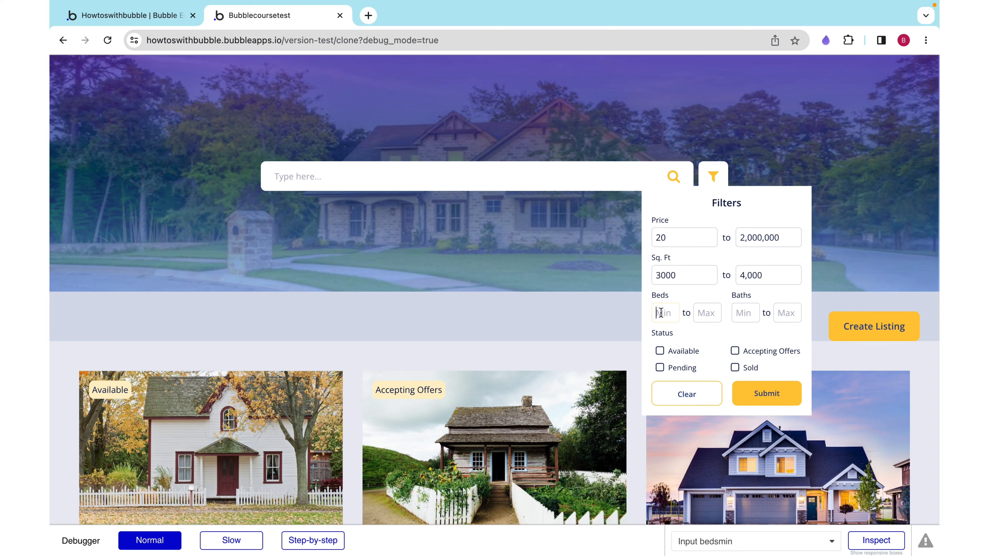
text(2)
click(706, 313)
text(3)
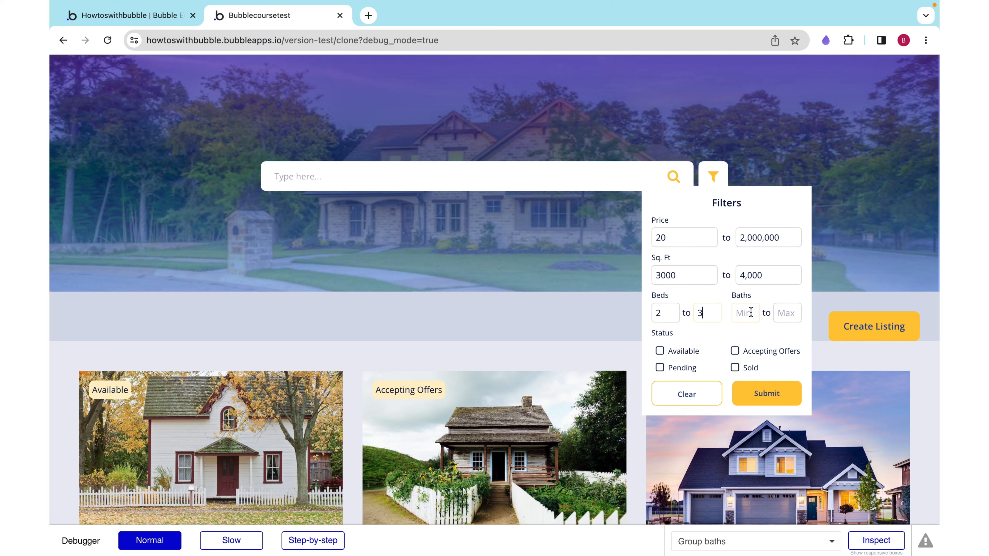
- Set the baths range to 4–5 and submit the filters with only the Pending and Sold statuses selected
click(750, 313)
text(4)
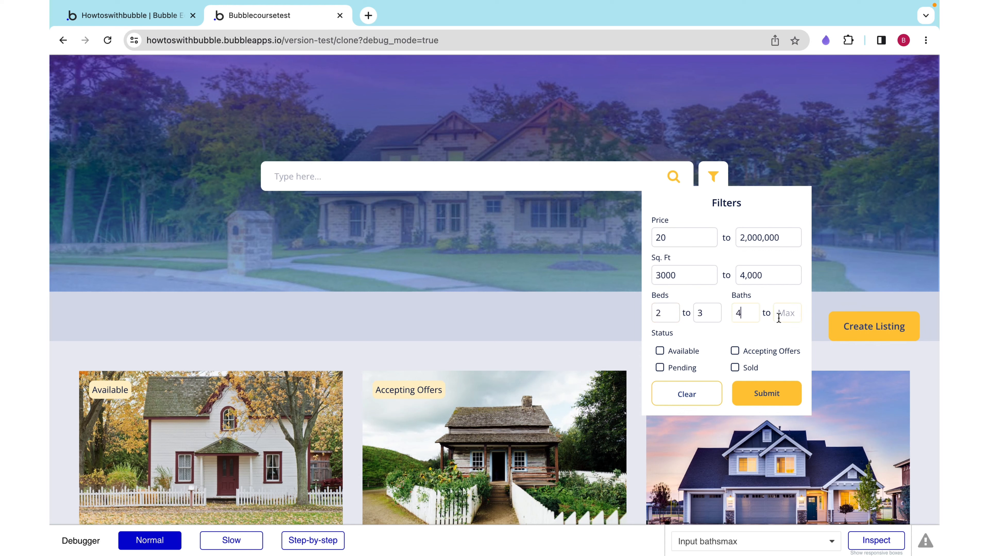
text(5)
click(659, 351)
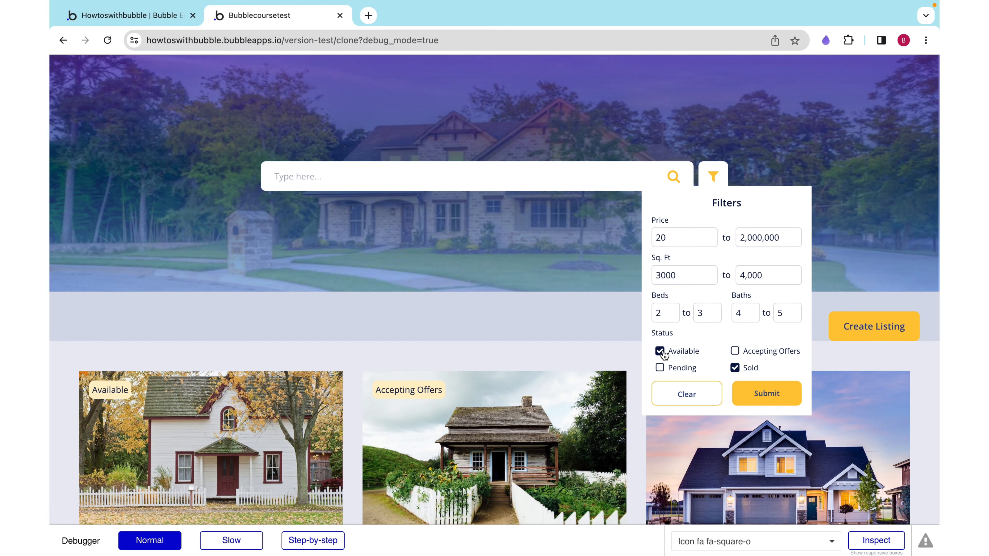
click(661, 352)
click(660, 368)
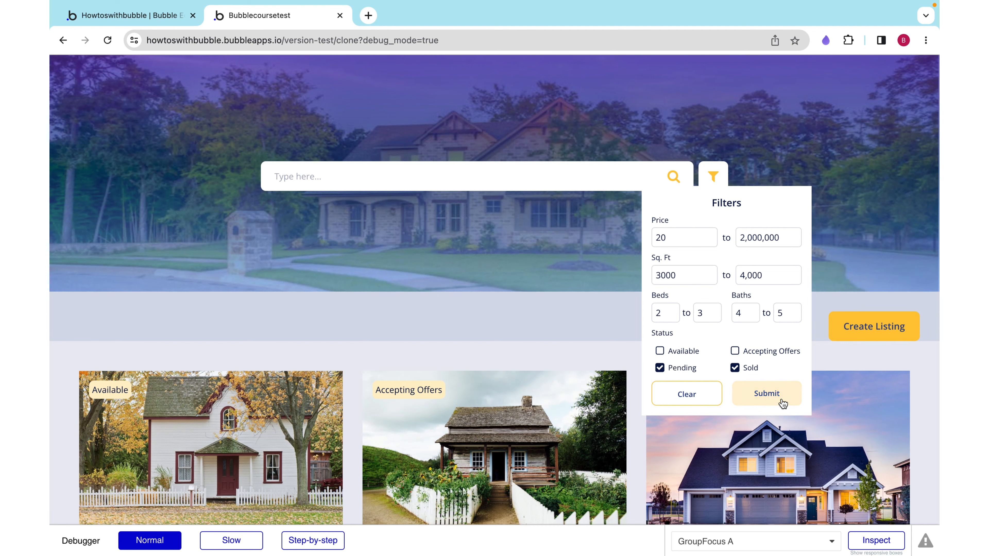
- Inspect the filter element's custom state values in the debugger, including the status list
click(876, 541)
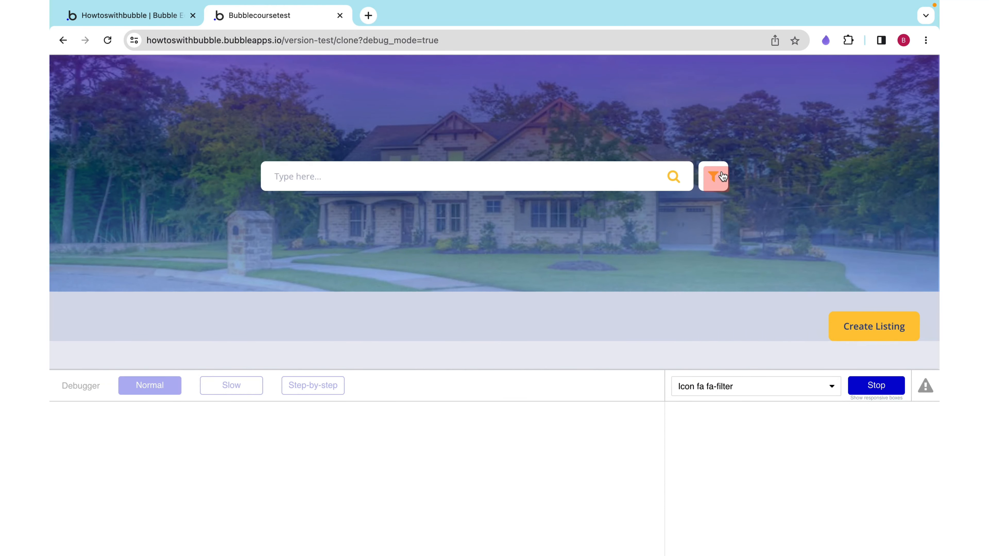
click(722, 176)
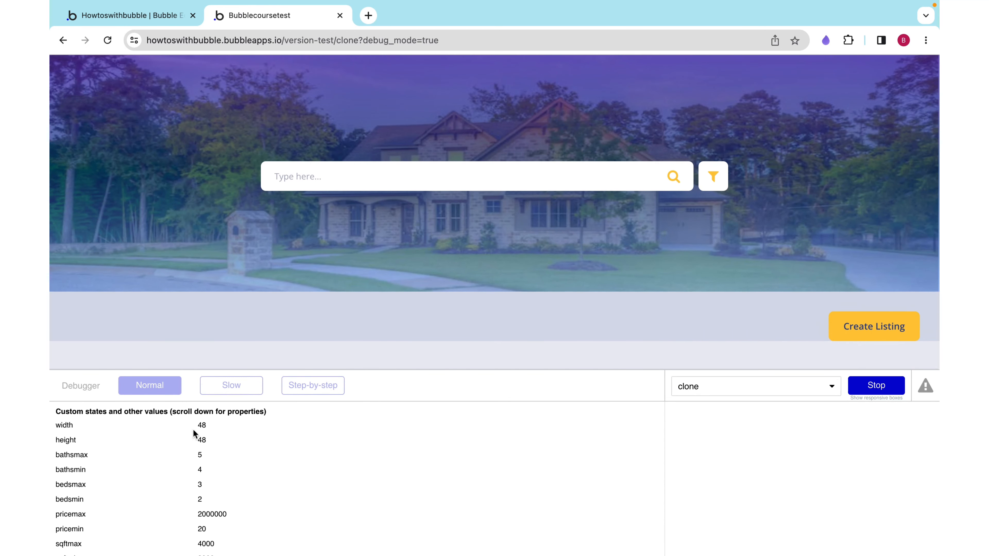
scroll(213, 501, down, 3)
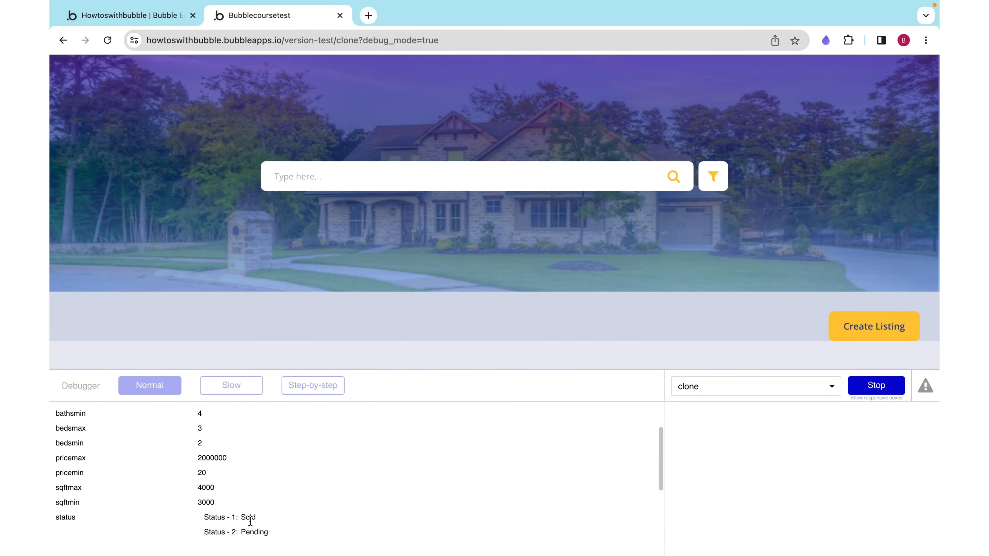
scroll(249, 521, down, 1)
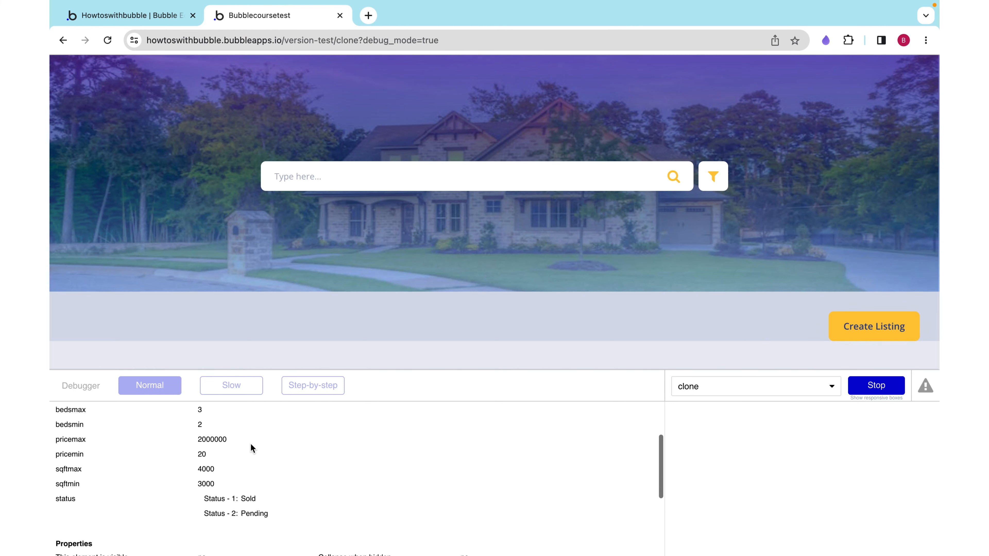
click(713, 182)
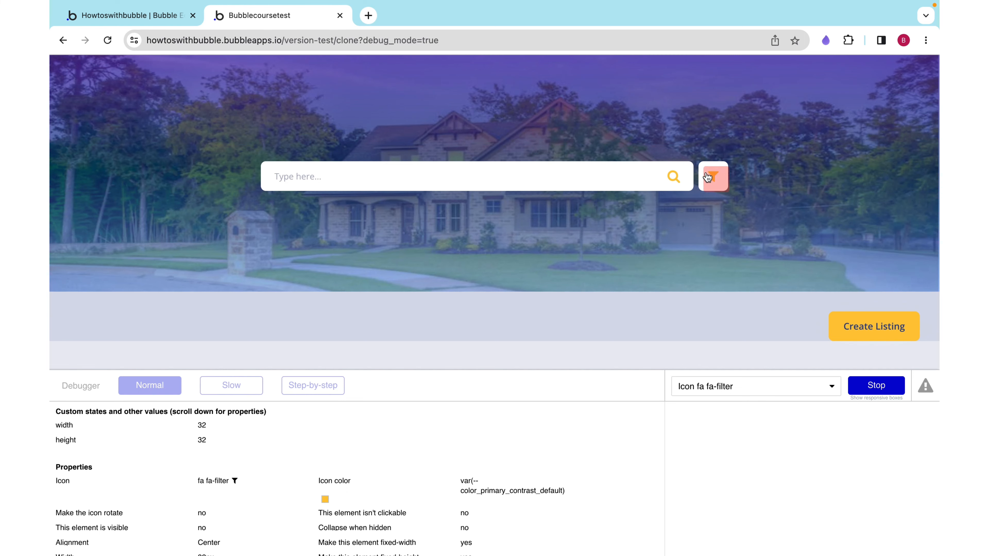
click(876, 385)
- Clear the filters and inspect the filter element's custom states in the debugger again
click(715, 183)
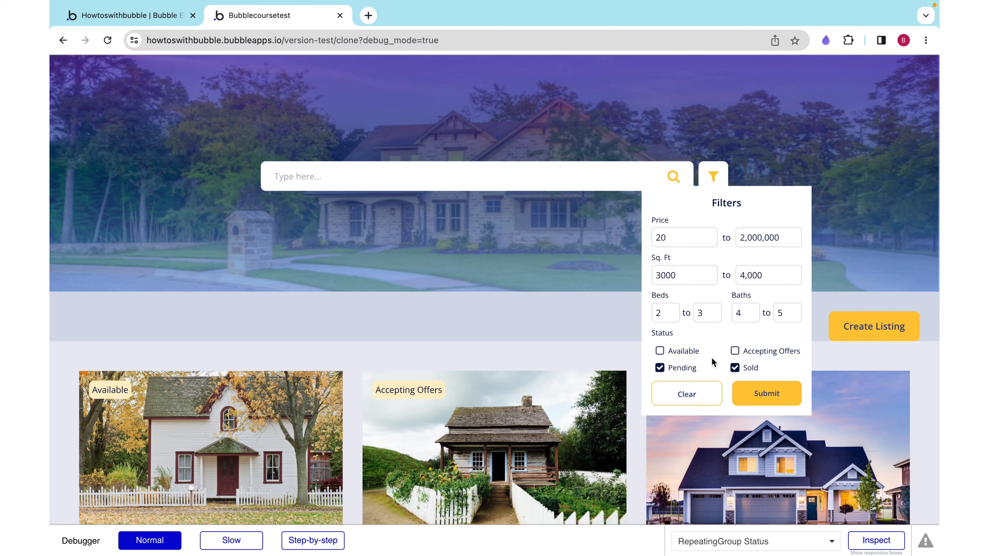
click(688, 394)
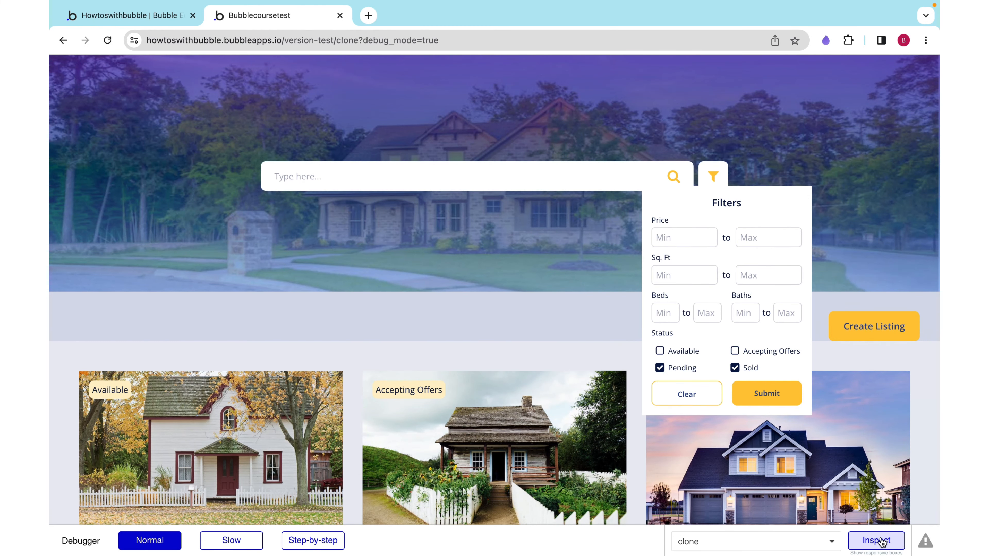
click(882, 542)
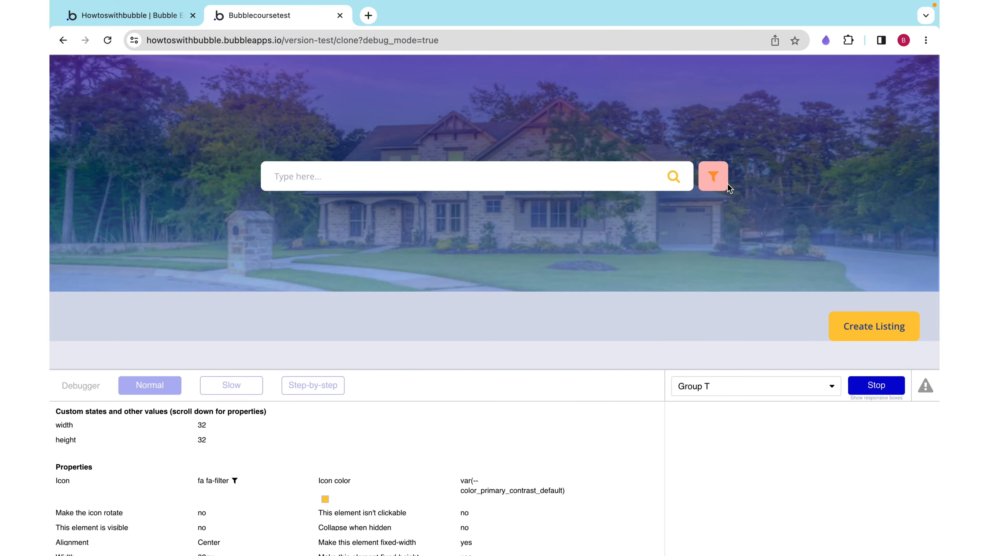
scroll(194, 491, down, 3)
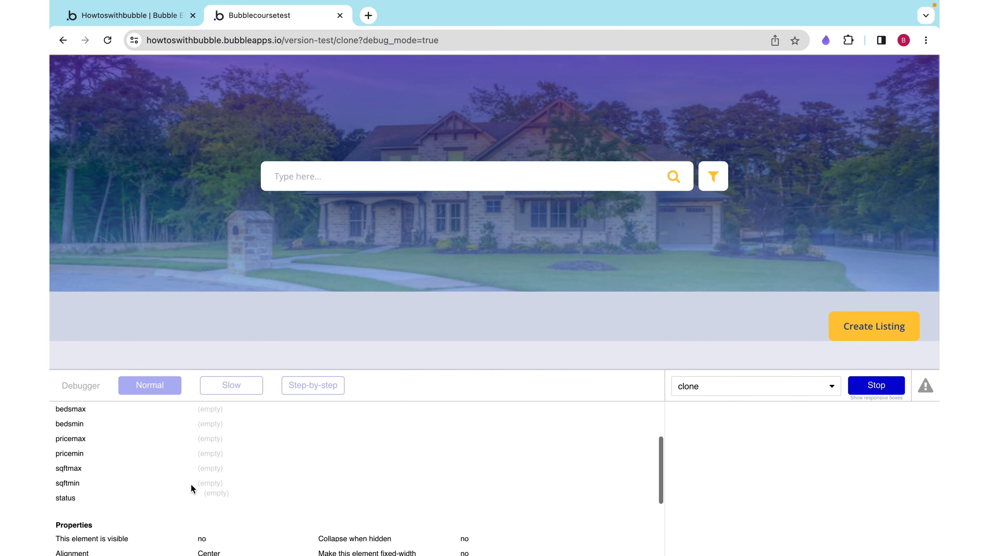
scroll(226, 495, up, 1)
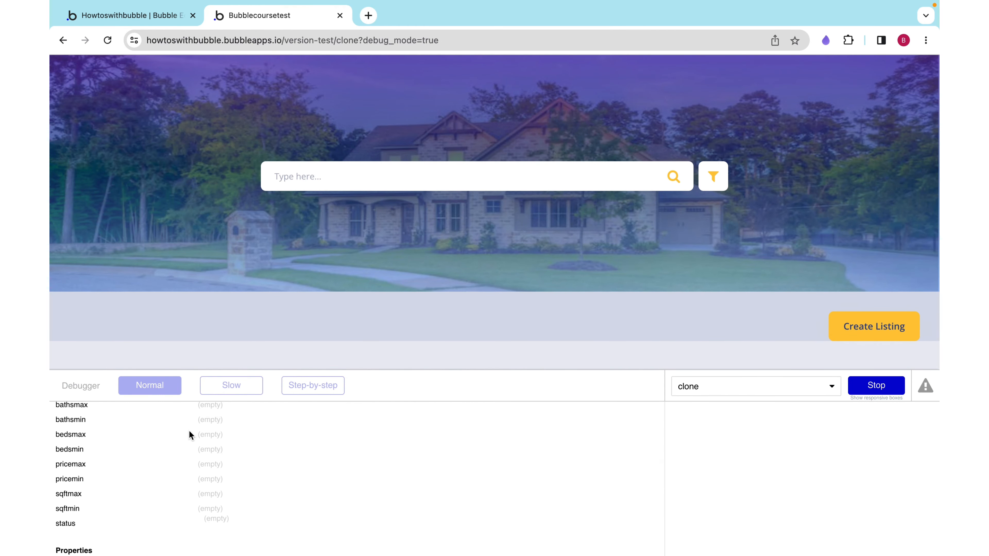
- Switch to the Bubble editor and review the Clear button's reset actions and the custom state on RepeatingGroup Status
click(150, 23)
click(74, 134)
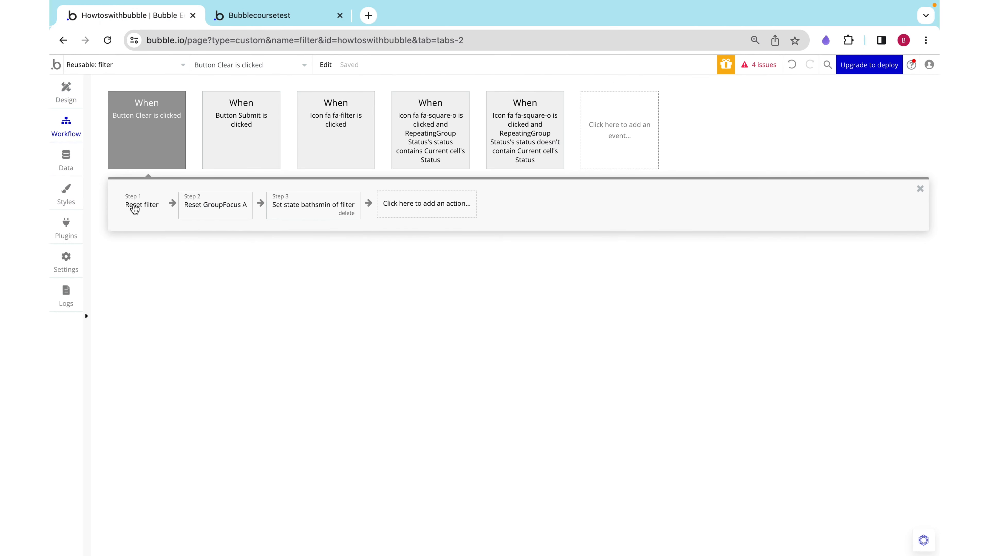
click(134, 209)
click(213, 206)
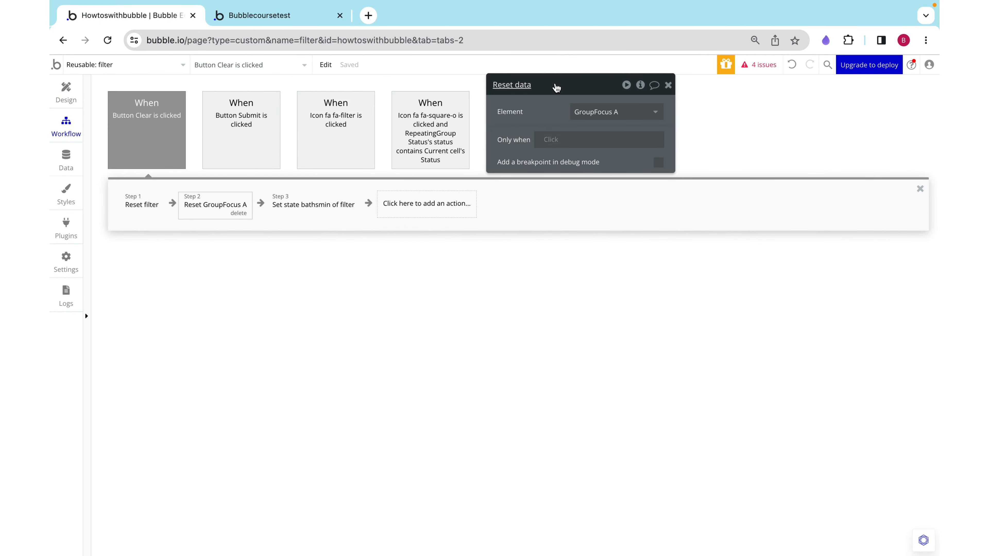
click(66, 98)
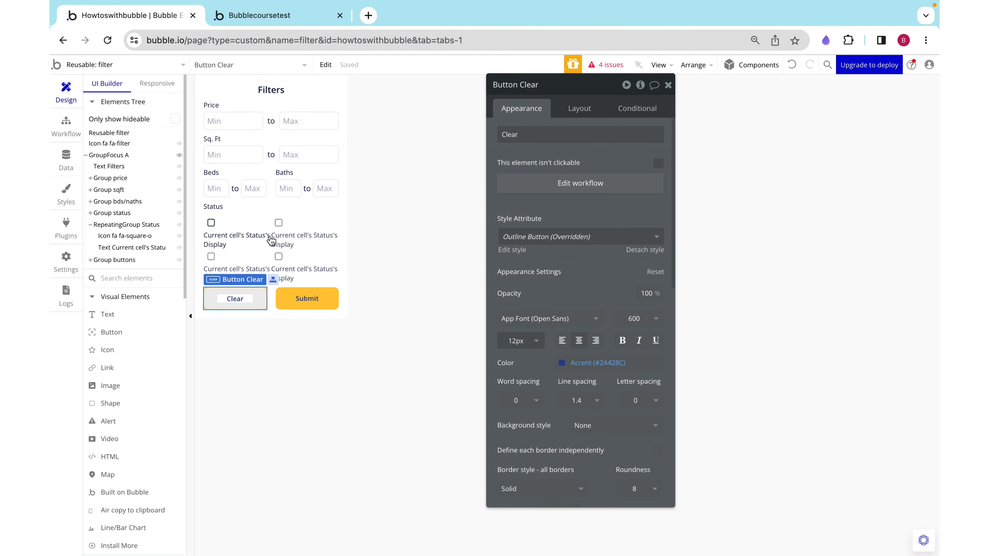
click(334, 230)
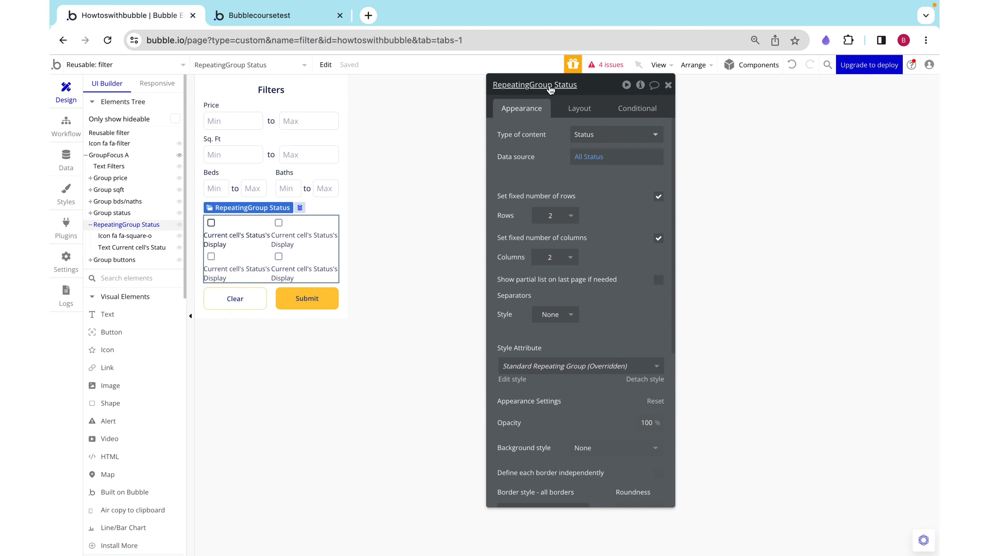
click(641, 87)
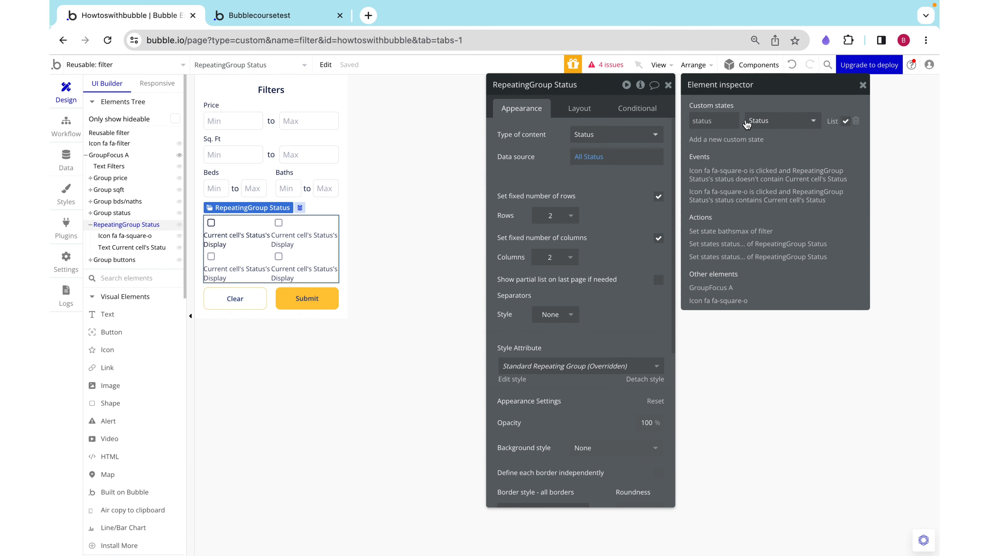
- Add a Set state action to the Clear button's workflow for RepeatingGroup Status, using its status state with an empty value
click(63, 124)
click(396, 212)
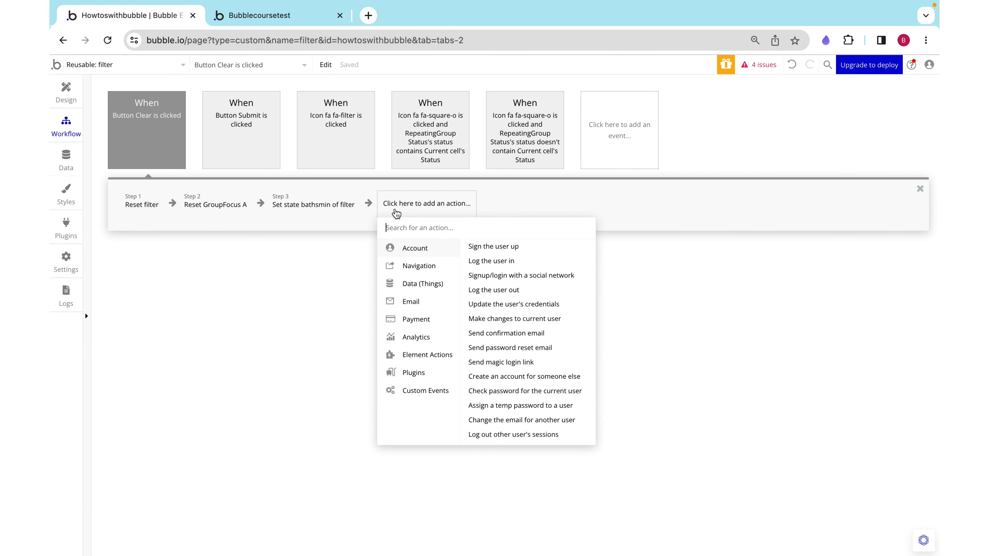
mouse_move(431, 356)
click(544, 282)
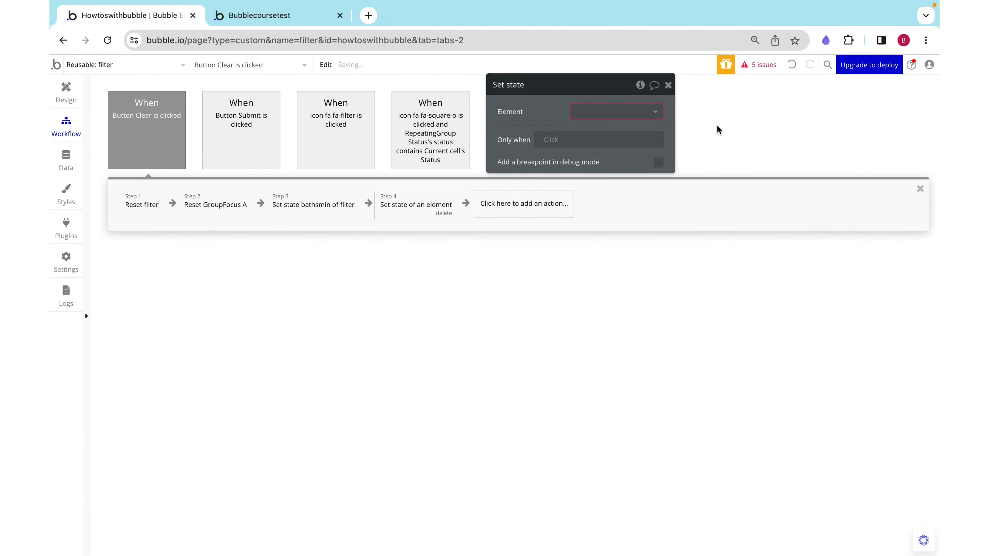
click(601, 112)
text(repe)
click(606, 129)
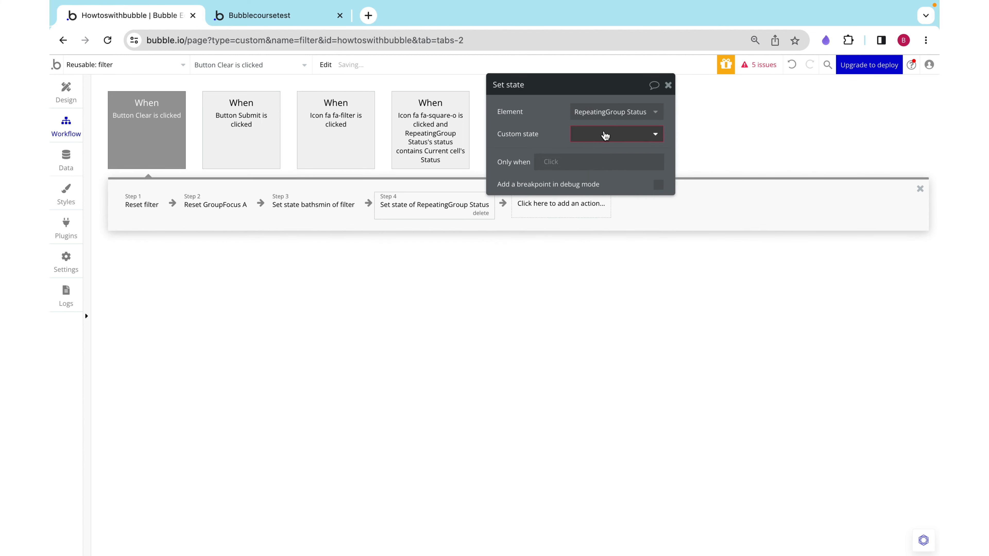
click(603, 133)
click(603, 155)
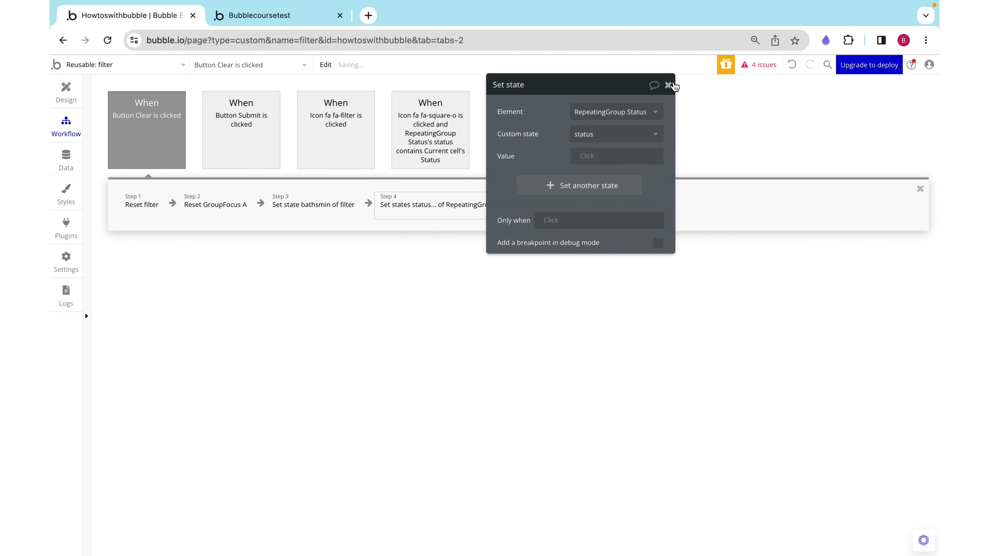
click(669, 85)
- Refresh the preview page and test clearing the filters with the Available and Sold statuses selected
click(307, 16)
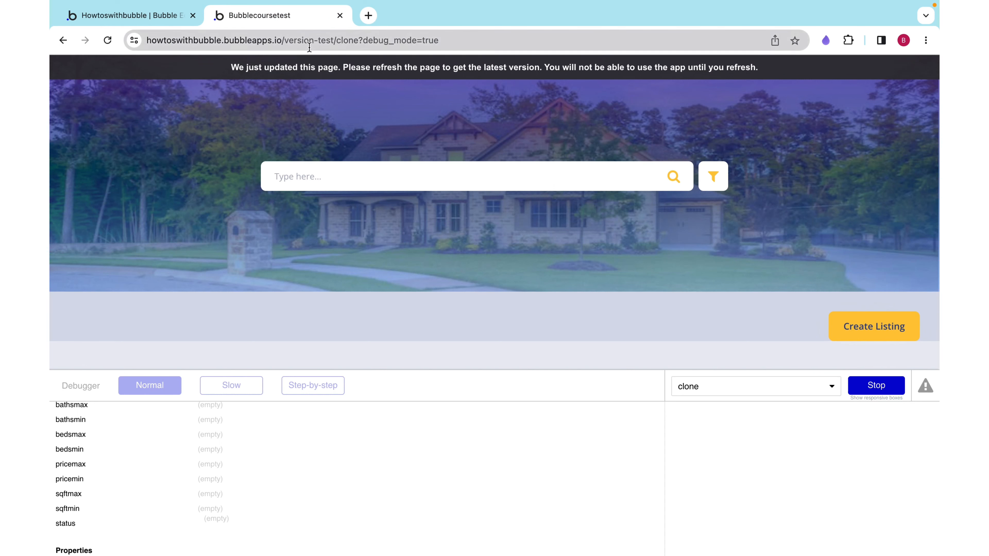
key(super+r)
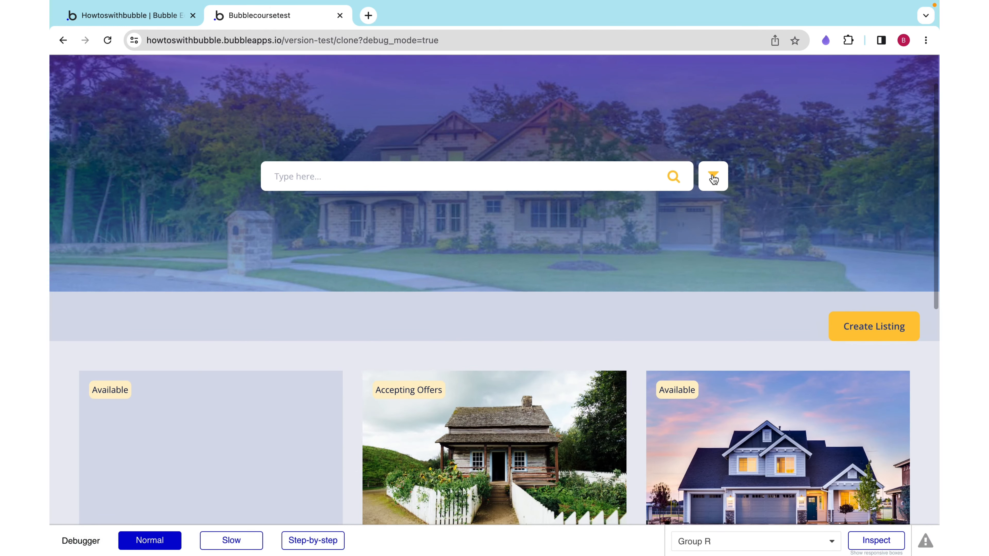
click(714, 177)
click(659, 351)
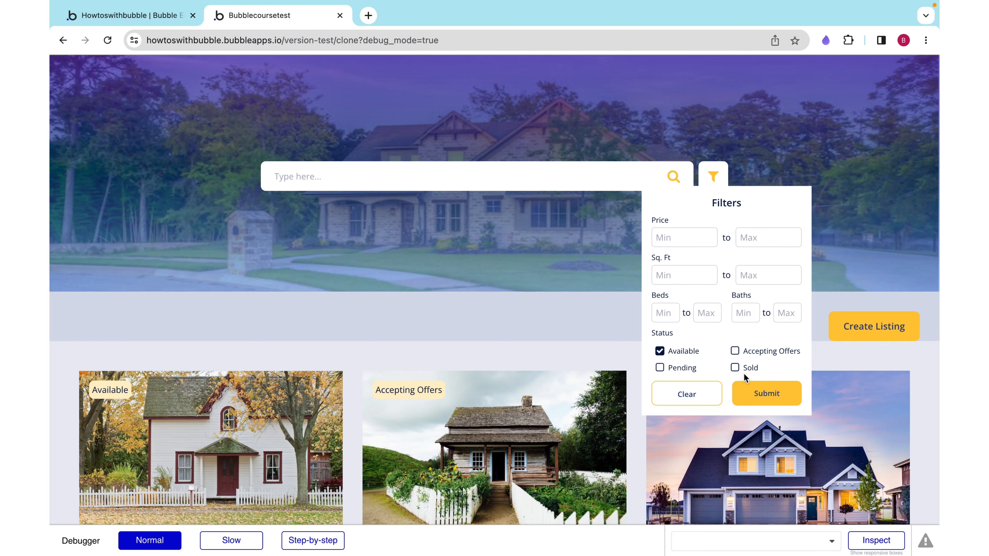
click(735, 369)
click(698, 400)
click(771, 137)
scroll(393, 444, down, 3)
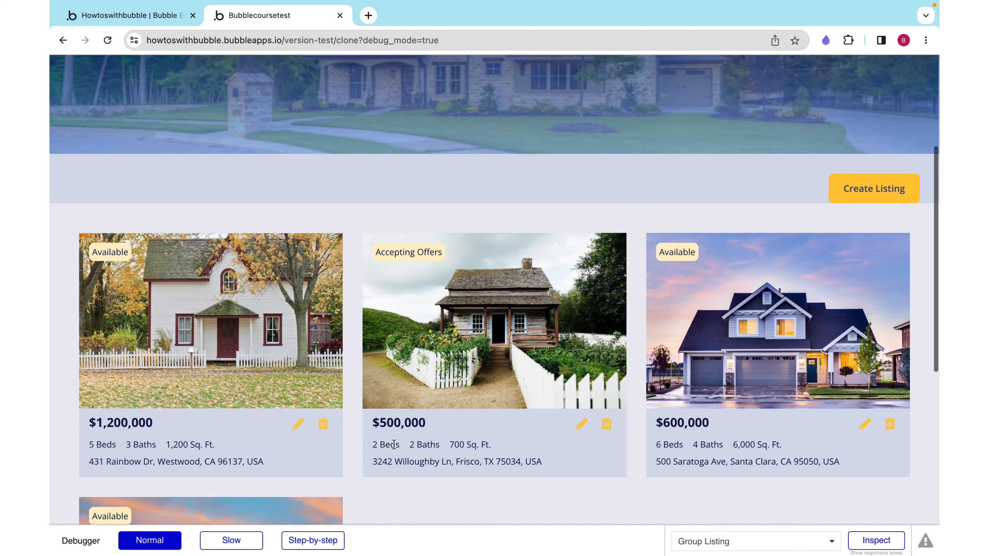
scroll(391, 467, up, 5)
scroll(732, 195, down, 3)
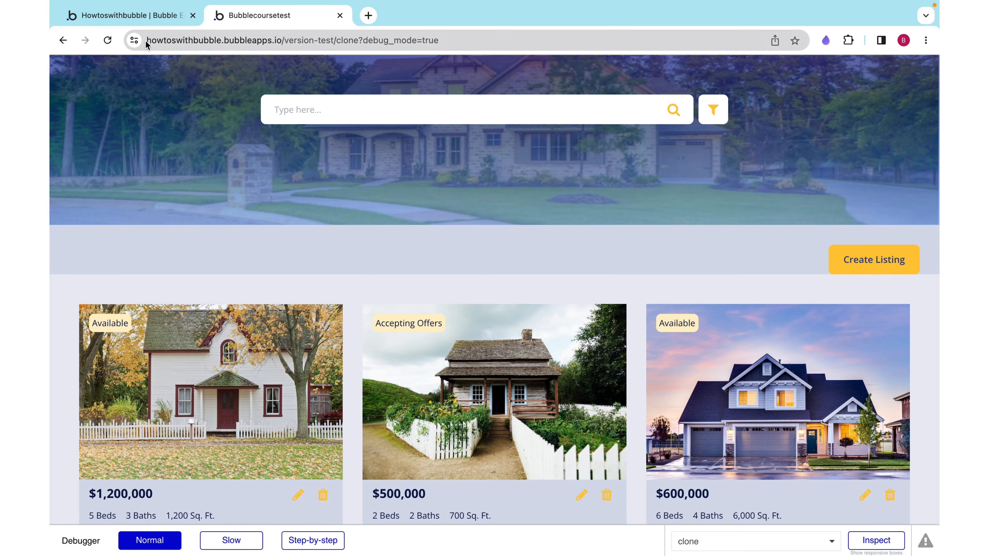
- Switch to the Bubble editor, go to the clone page and open RepeatingGroup Listing's Search for Listings data source
click(139, 17)
click(96, 64)
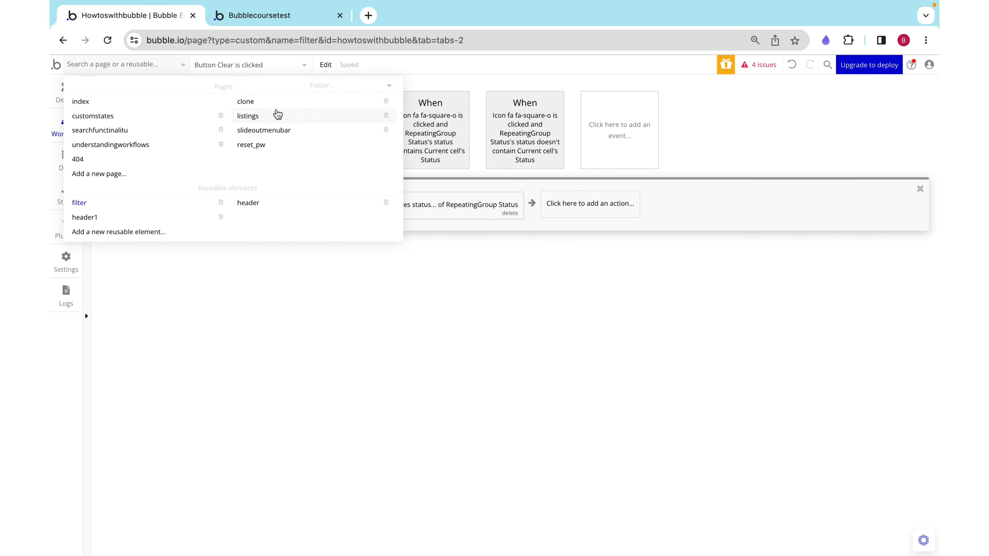
click(318, 108)
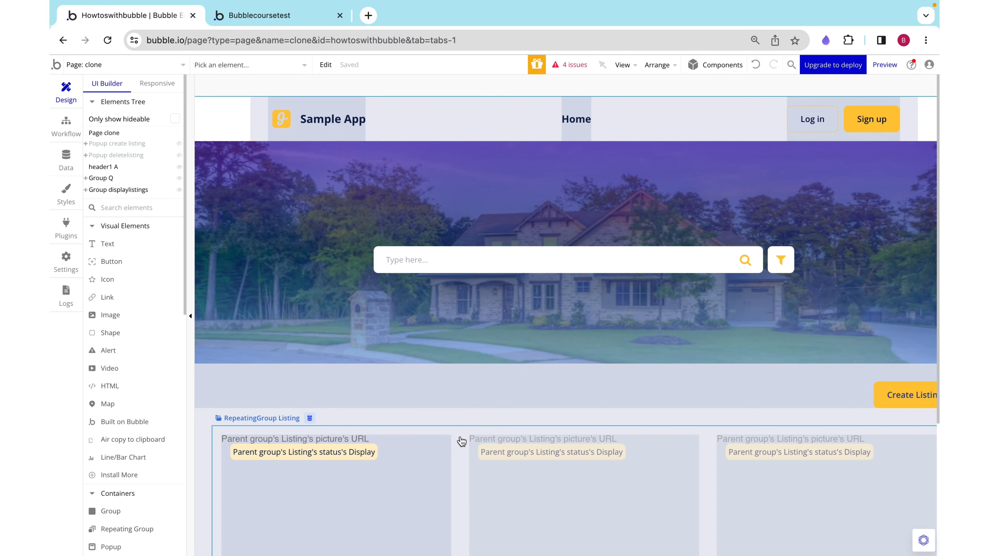
click(460, 437)
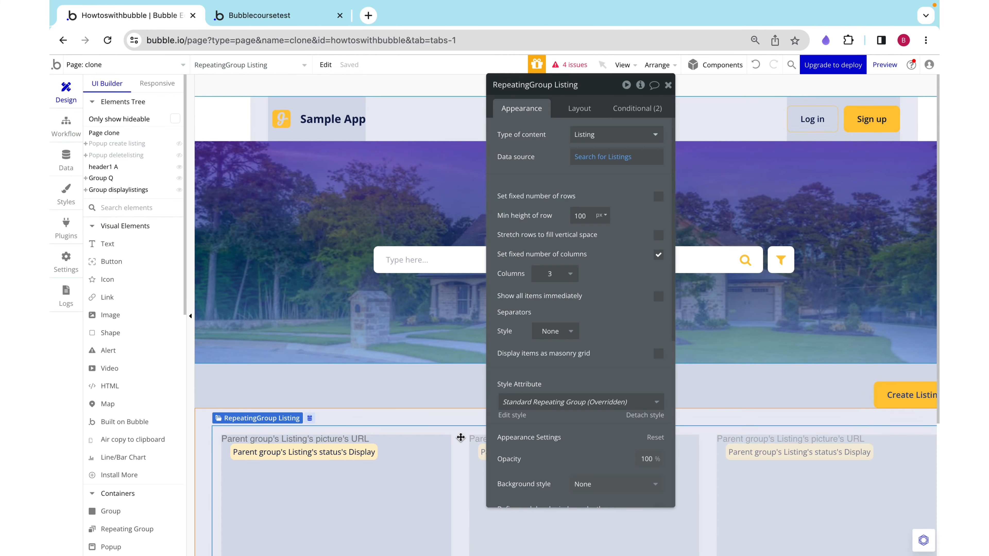
click(616, 157)
- Add a constraint to the Listings search requiring baths < filter A's bathsmax
click(386, 190)
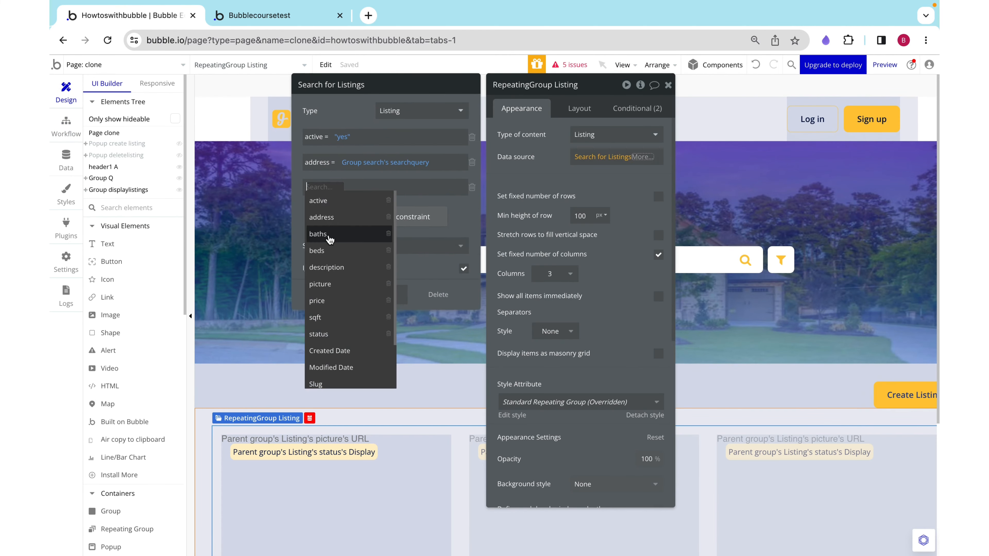
click(329, 236)
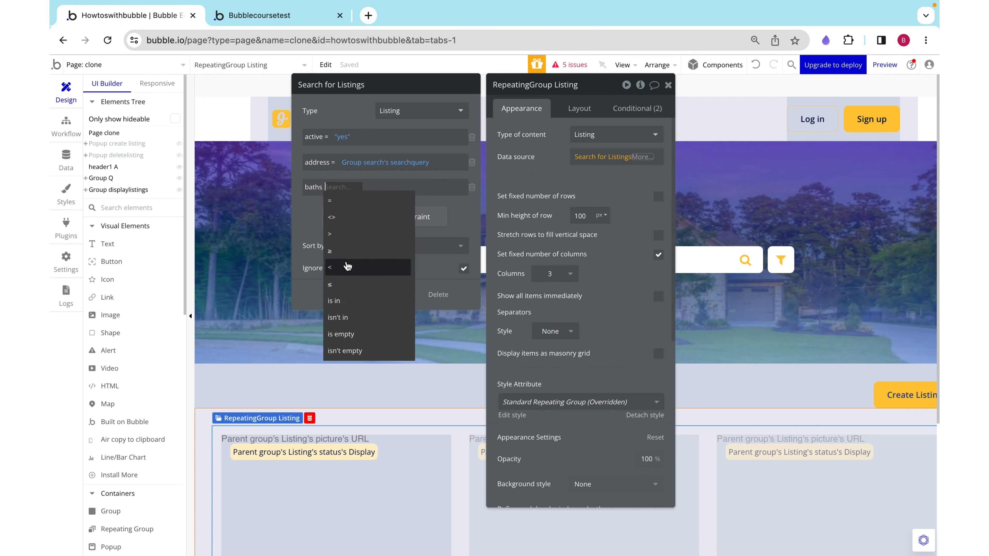
click(336, 269)
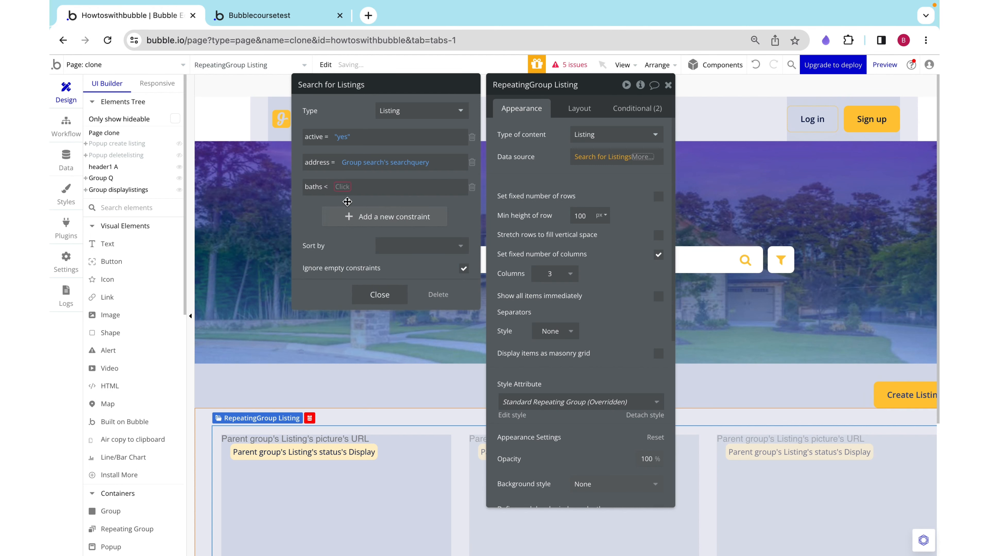
click(346, 187)
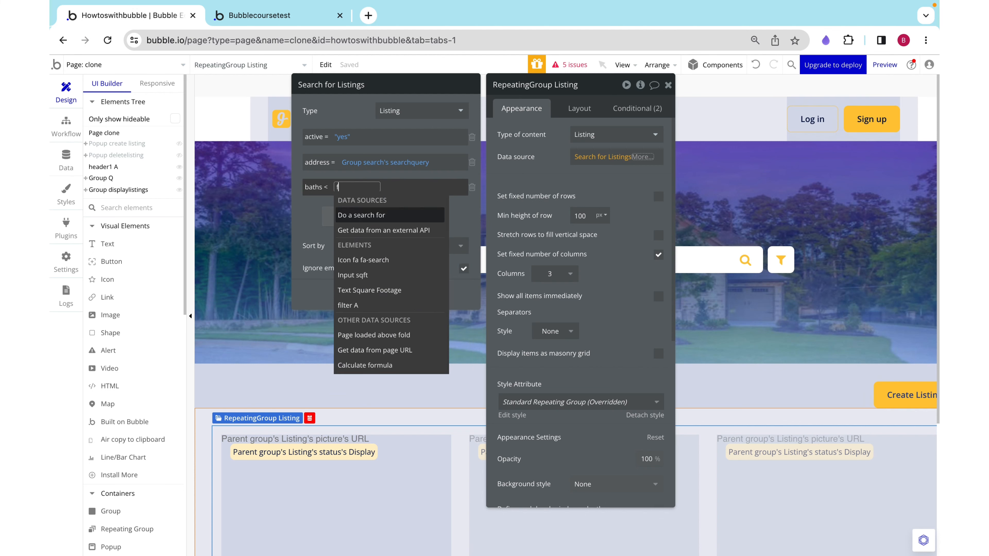
text(fil)
click(348, 215)
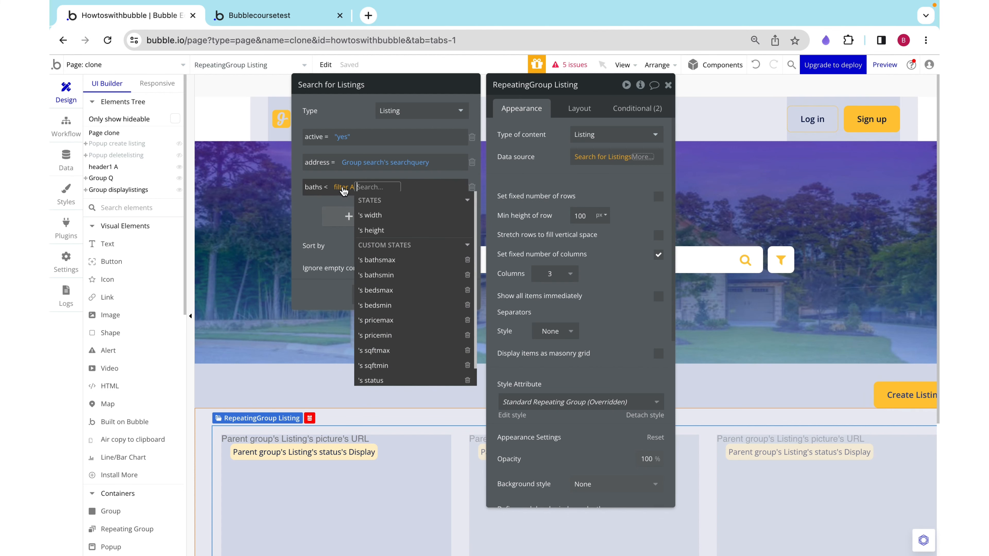
text(bat)
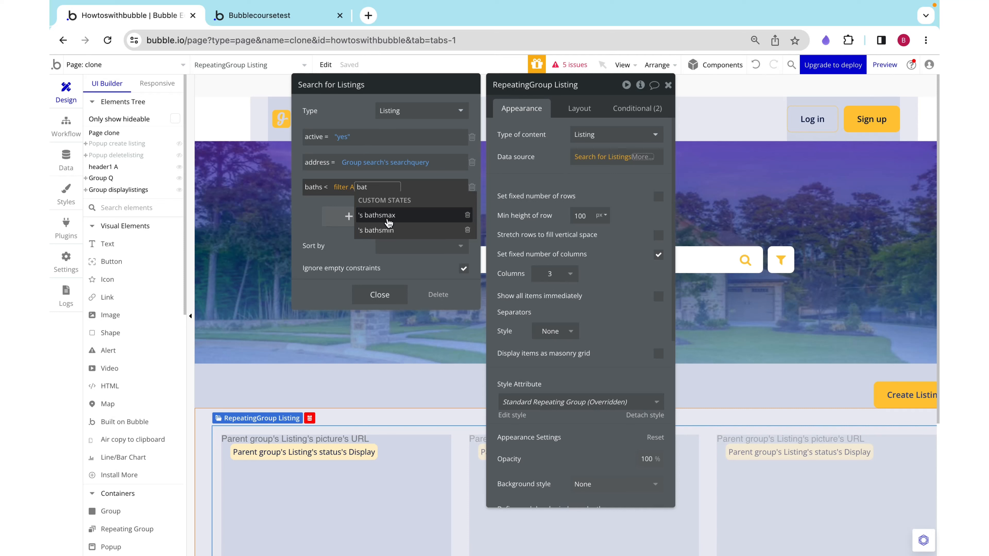
click(388, 220)
- Add another constraint to the Listings search requiring baths > filter A's bathsmin
click(343, 218)
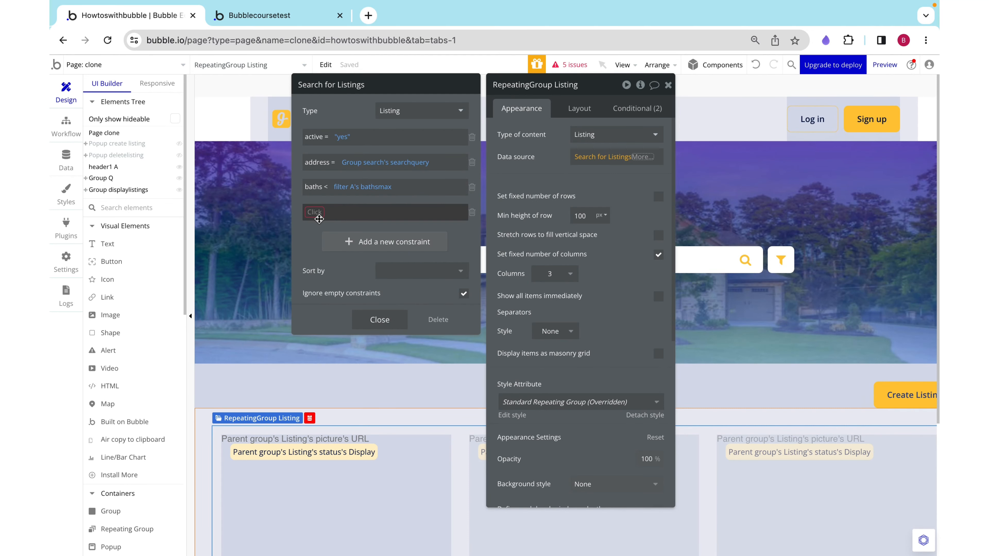
click(316, 213)
text(bath)
click(318, 219)
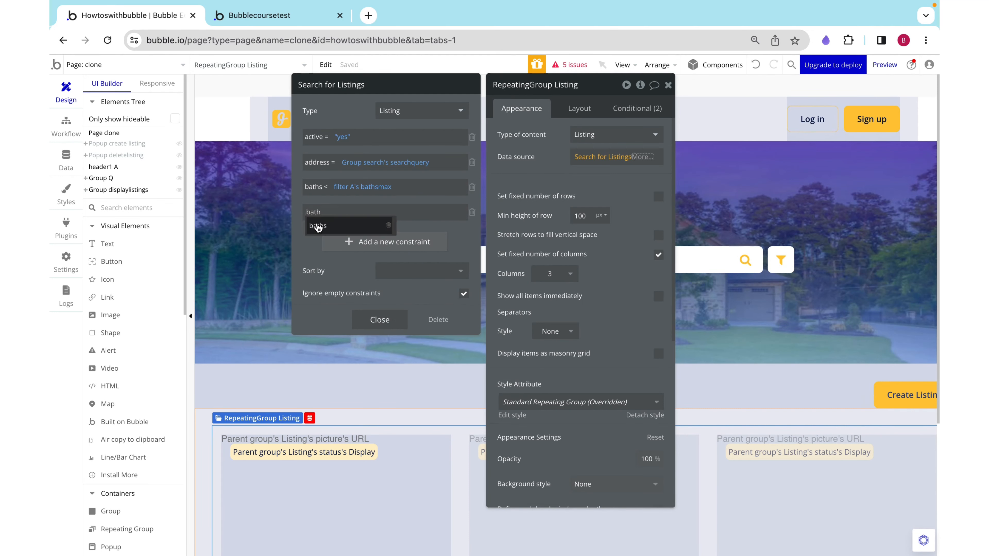
click(334, 213)
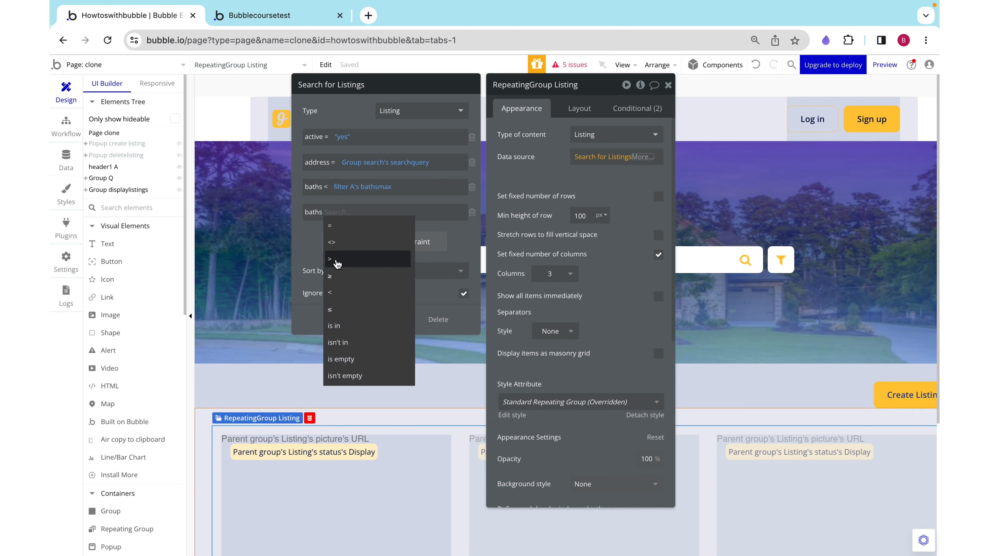
click(337, 261)
click(342, 213)
text(filter)
click(369, 234)
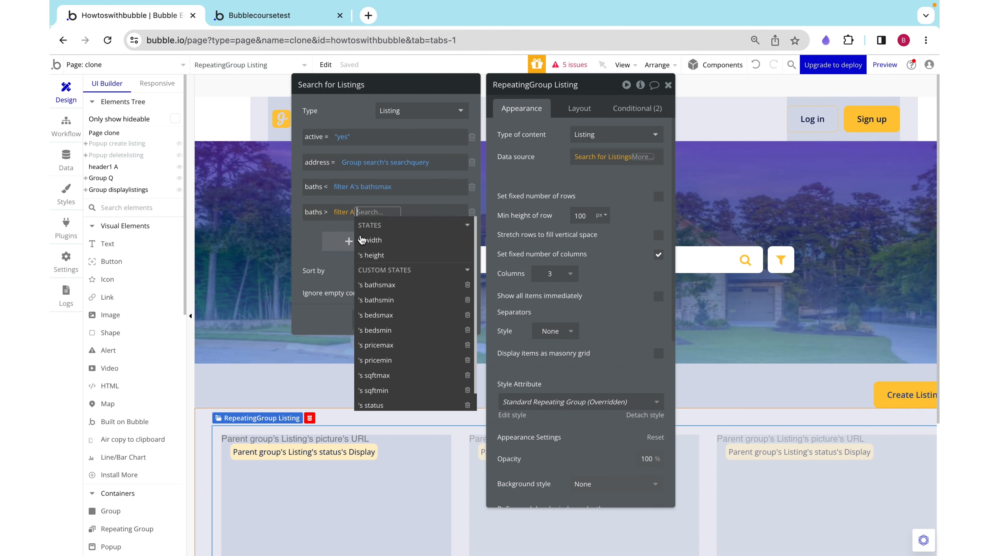
text(bath)
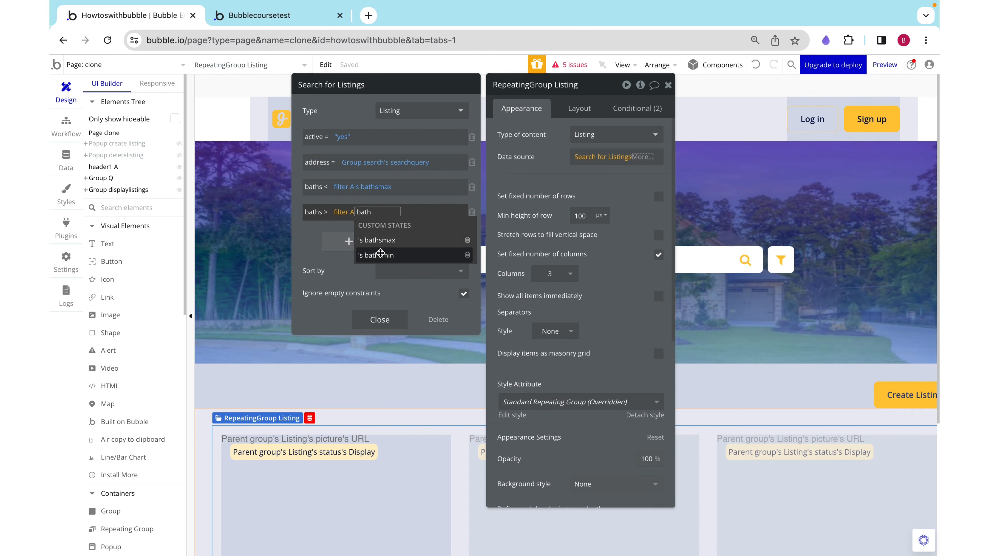
click(378, 255)
- Add beds, price and sqft constraints to the Listings search, each > filter A's matching min state and < its max state
click(390, 303)
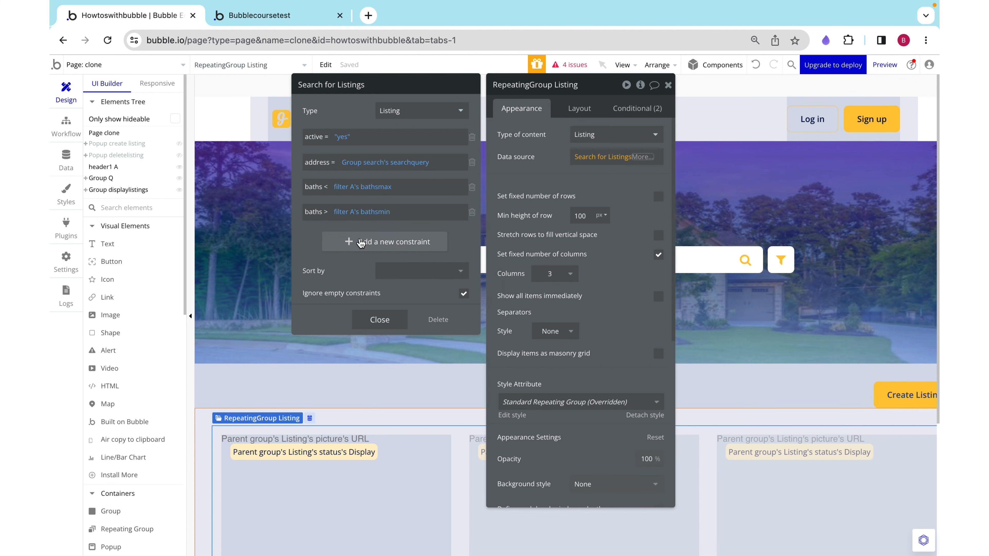
click(361, 242)
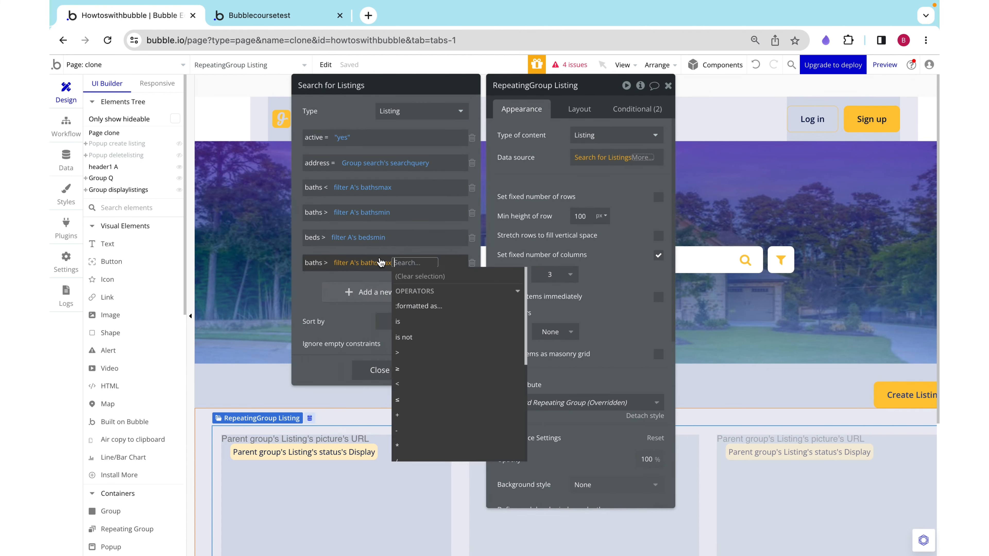
right_click(433, 259)
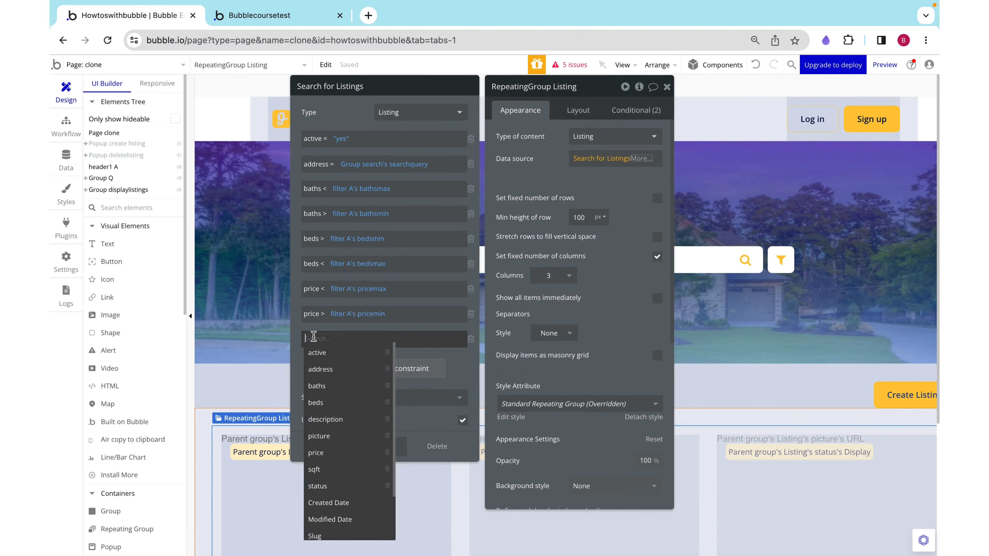
click(326, 368)
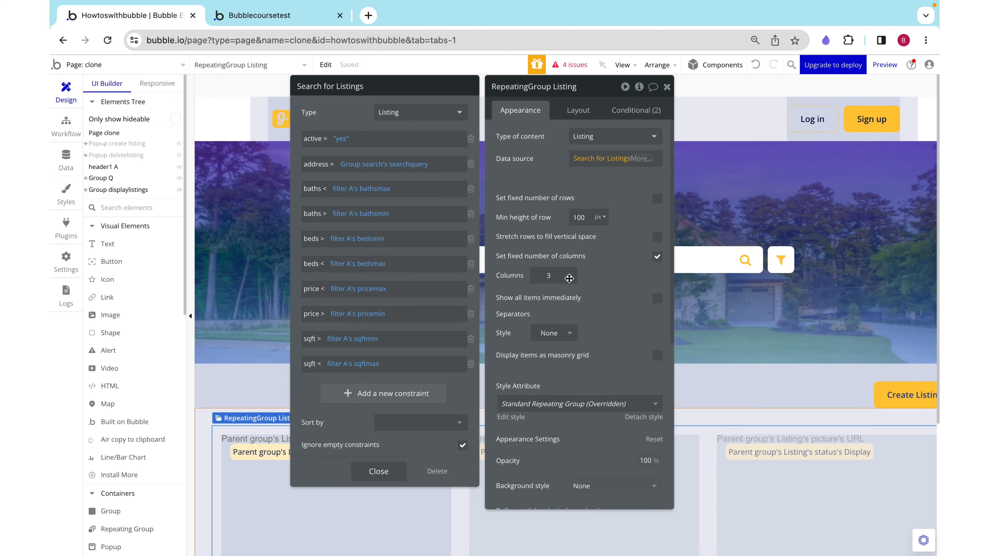
- Append the :filtered operator to RepeatingGroup Listing's Search for Listings data source
click(641, 159)
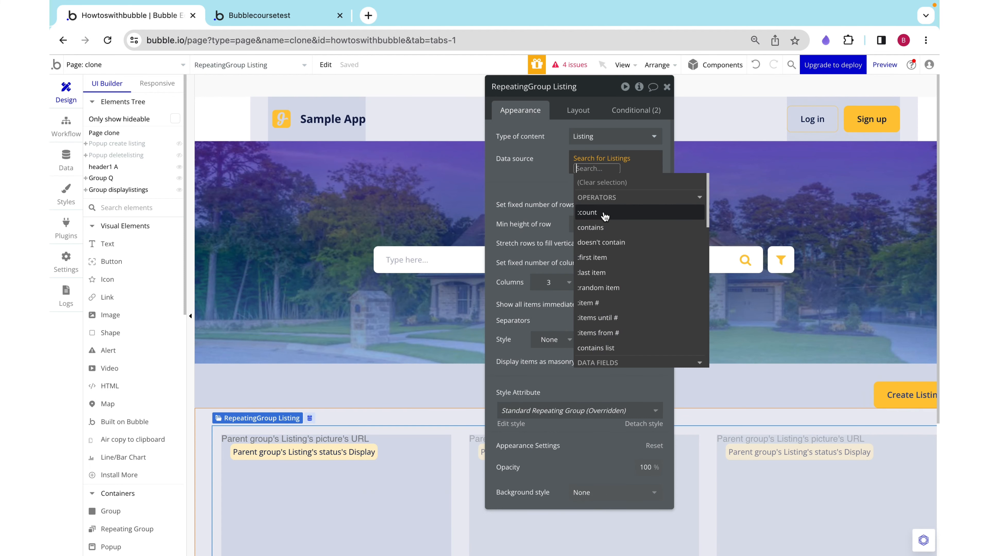
text(:fil)
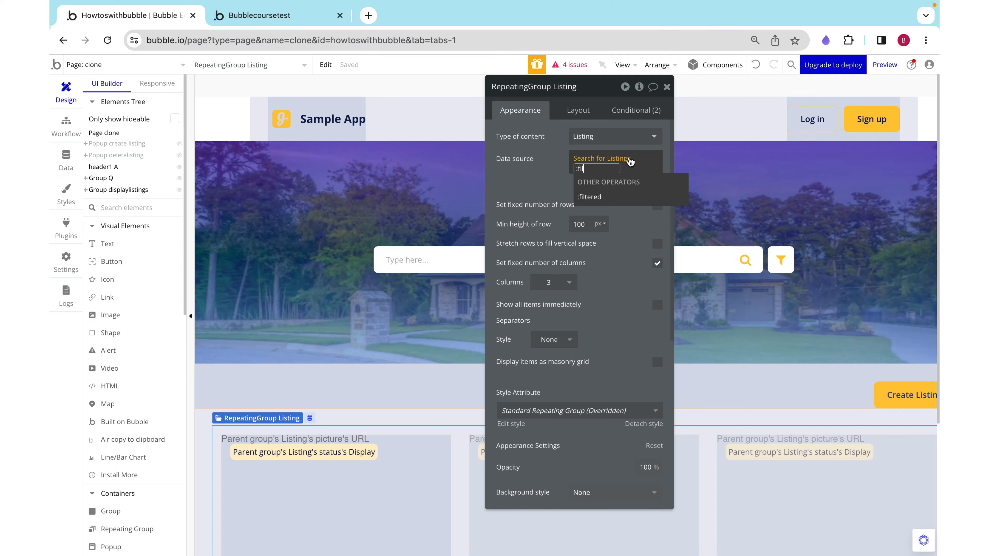
click(601, 197)
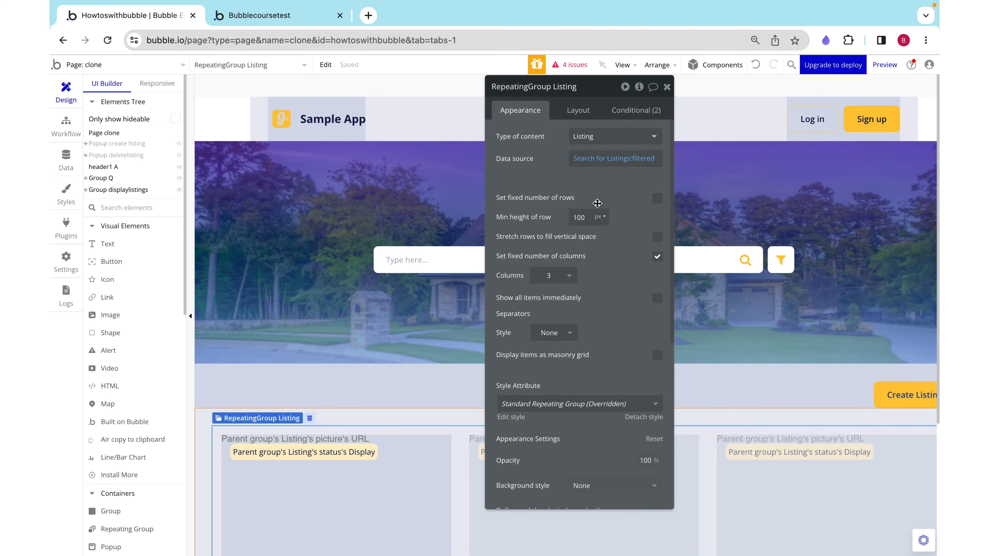
click(368, 128)
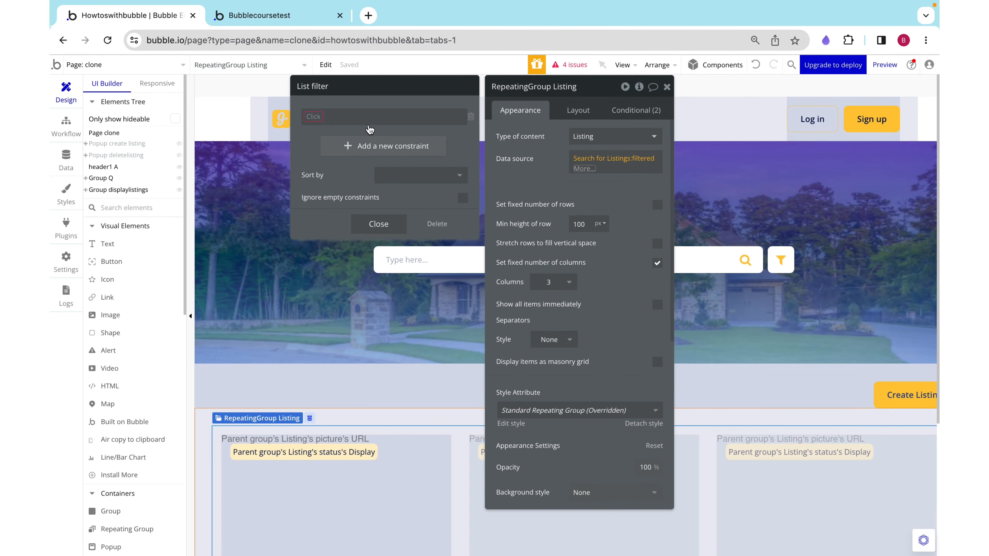
click(316, 119)
click(323, 140)
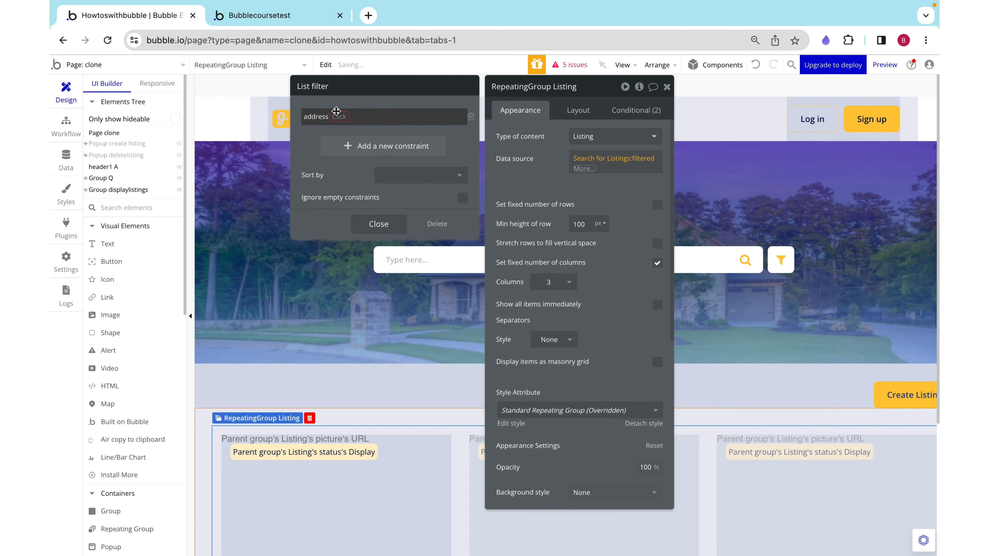
click(339, 116)
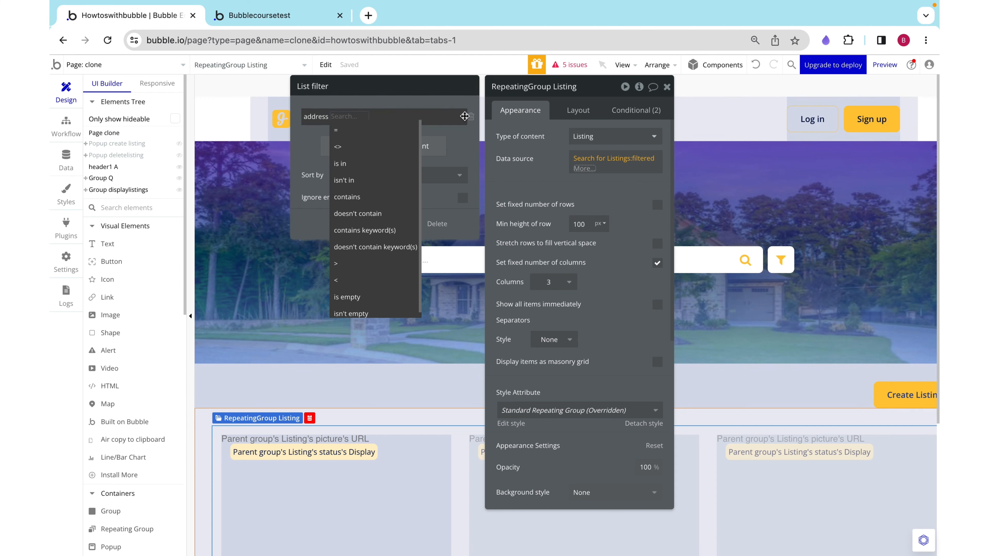
click(470, 119)
click(471, 118)
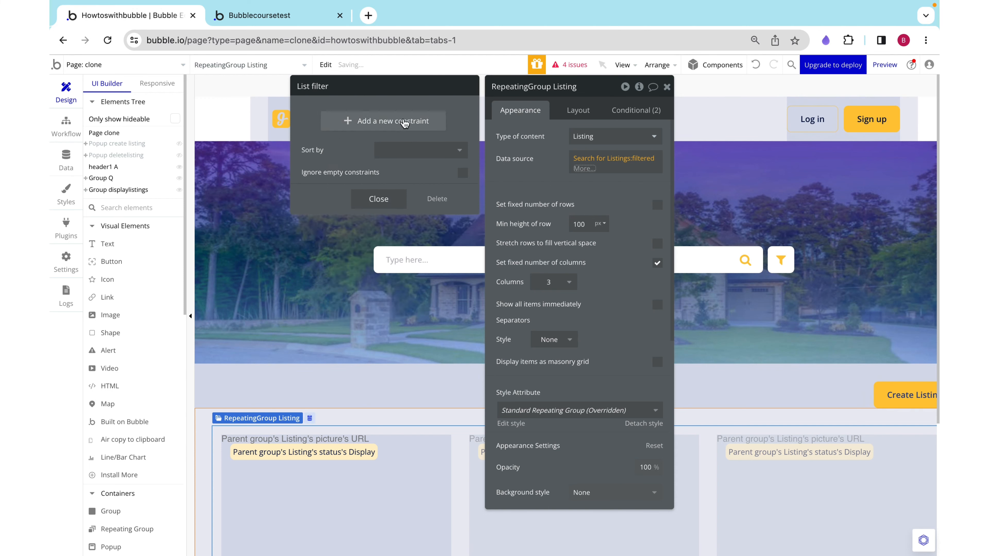
- Add an Advanced constraint to the list filter of RepeatingGroup Listing's data source
click(402, 123)
text(ad)
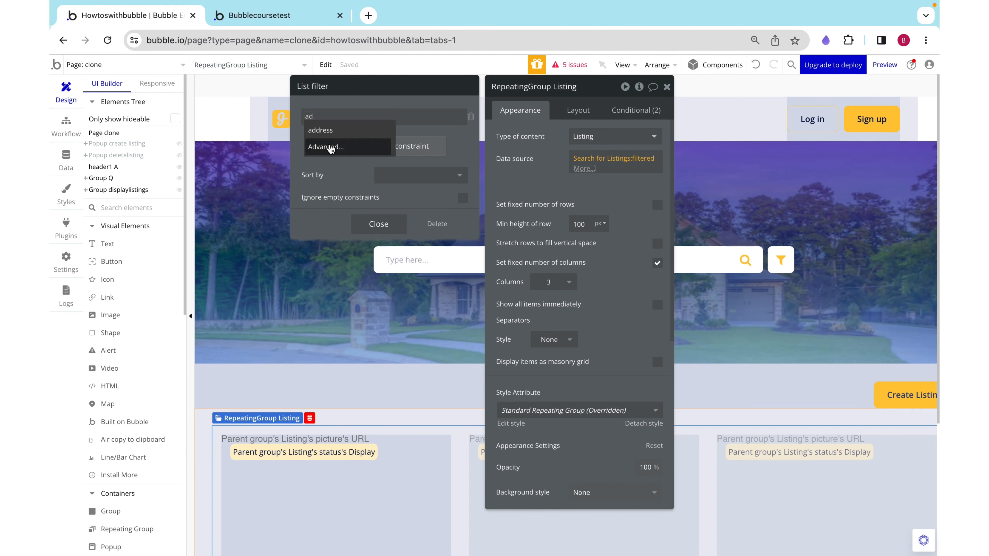
click(331, 148)
click(360, 116)
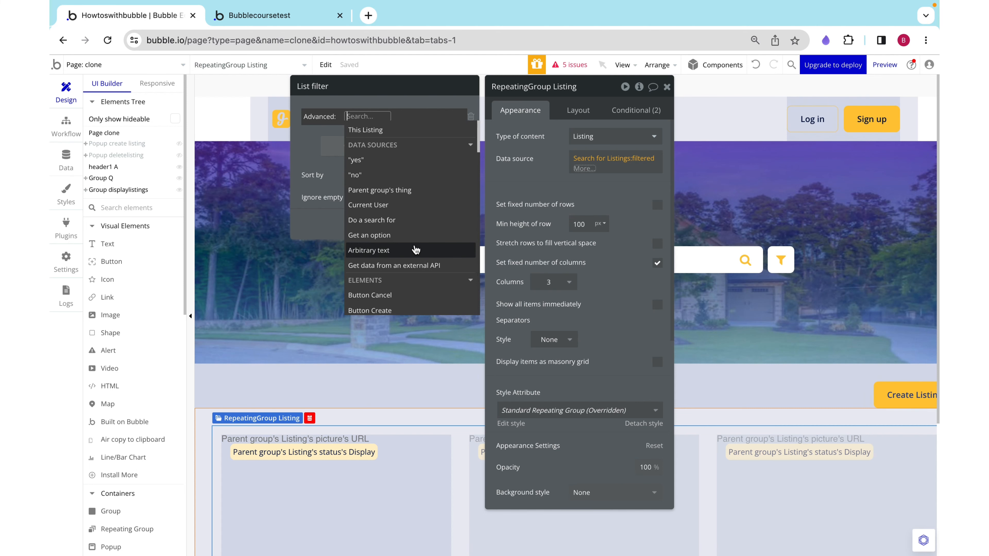
scroll(413, 234, down, 4)
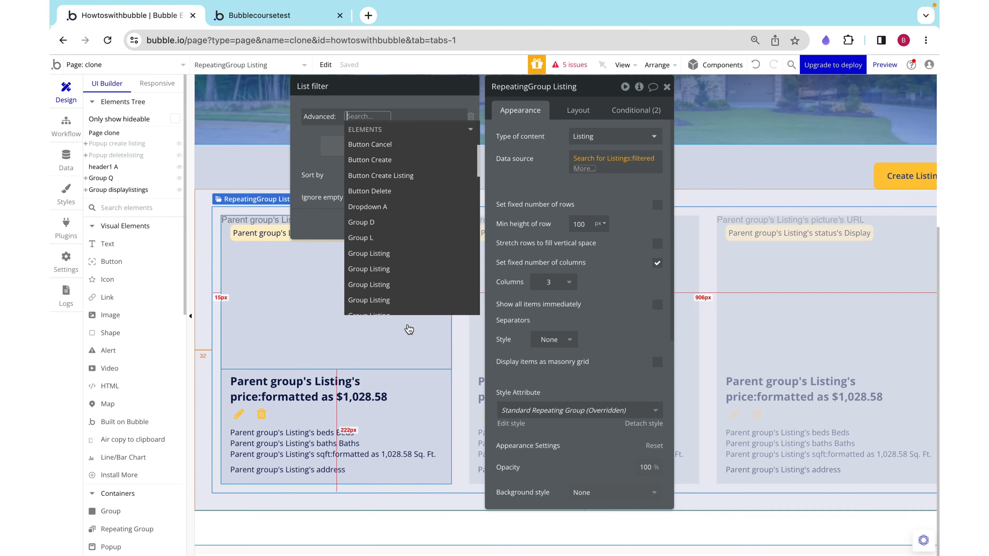
scroll(407, 281, up, 4)
scroll(289, 256, up, 6)
scroll(370, 264, down, 10)
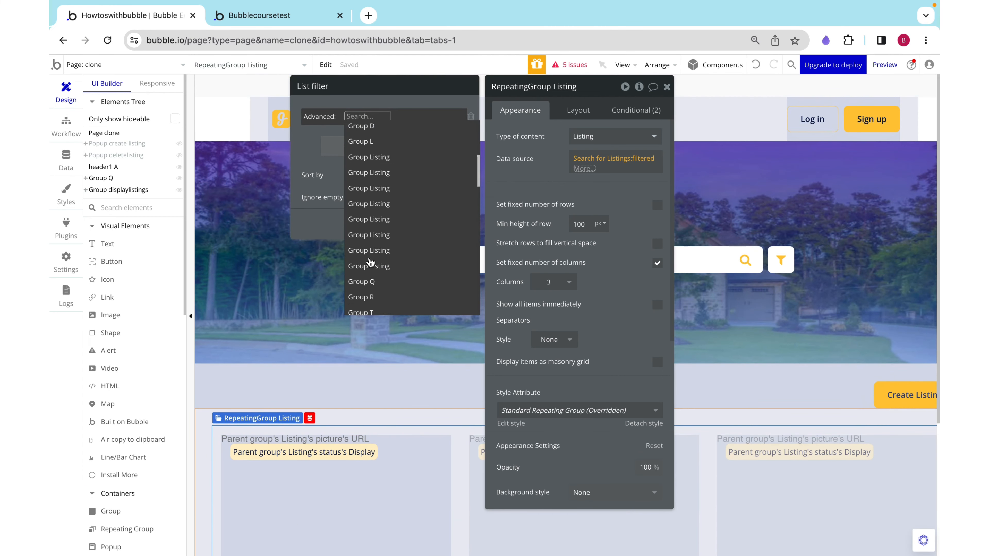
click(311, 167)
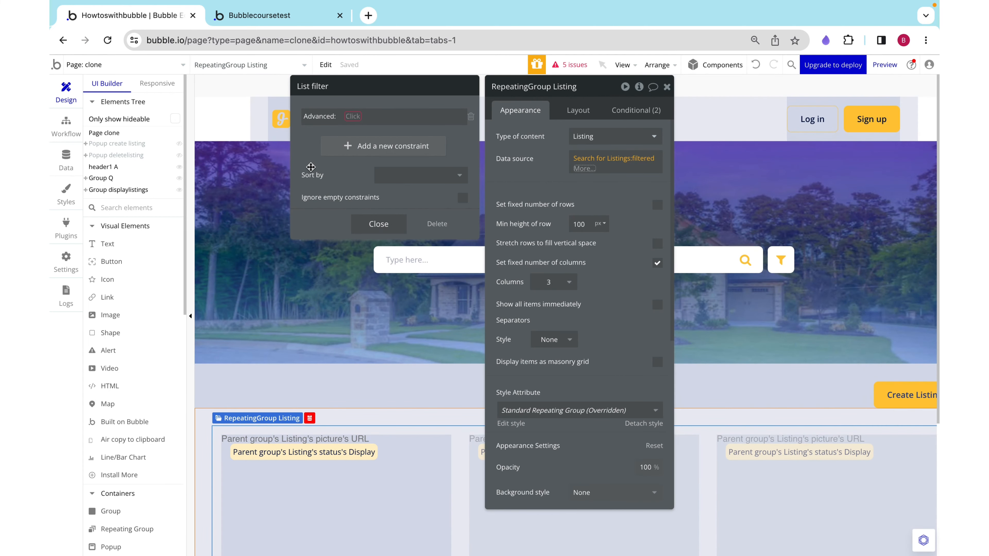
- Define the list filter's Advanced constraint as filter A's status contains This Listing's status
click(358, 116)
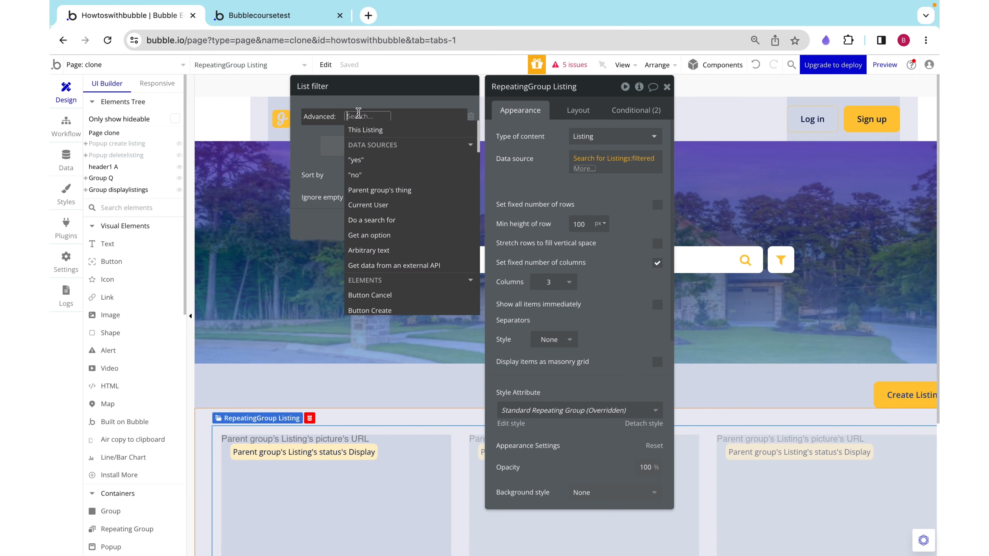
text(fil)
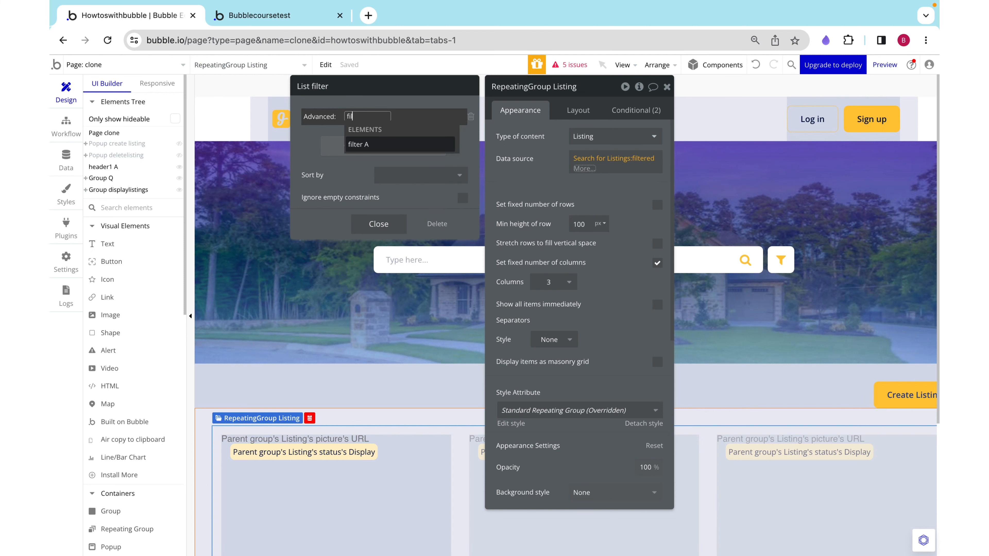
click(357, 145)
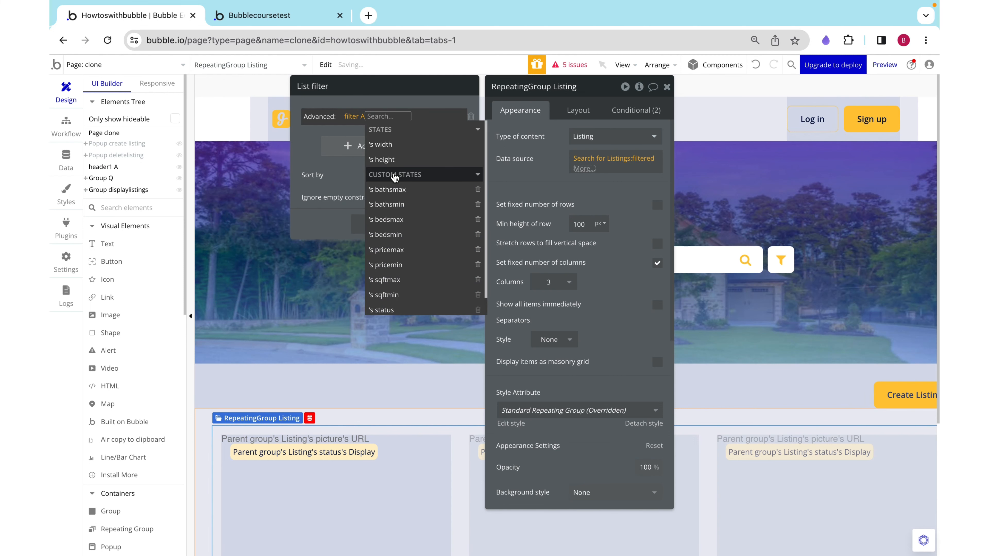
text(s)
key(BackSpace)
key(Escape)
key(Down)
text(st)
click(394, 145)
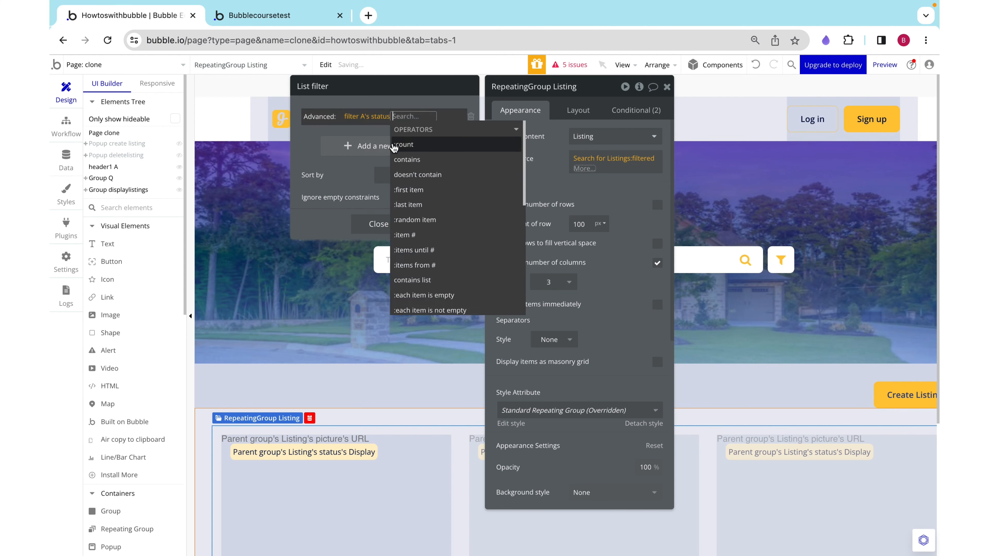
text(con)
click(433, 150)
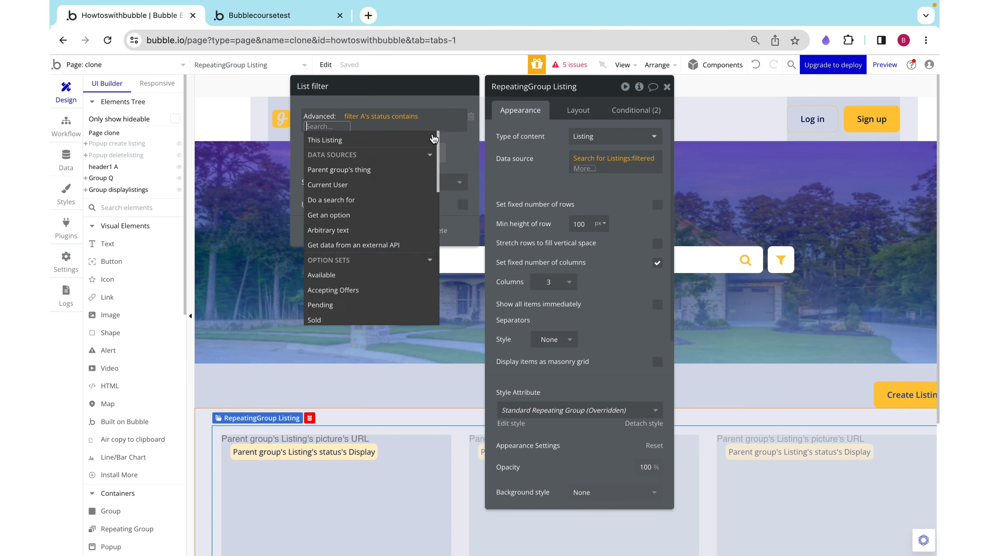
click(356, 141)
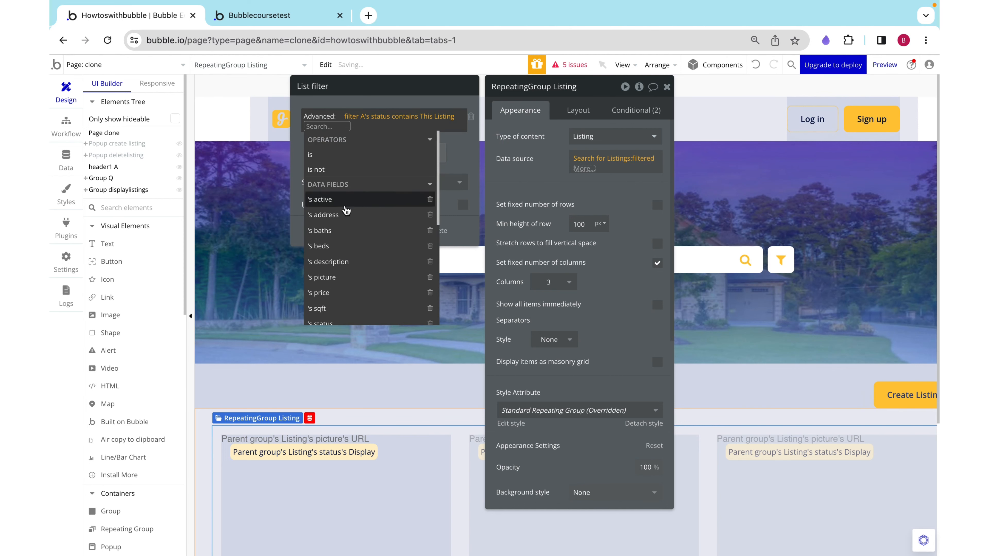
click(375, 194)
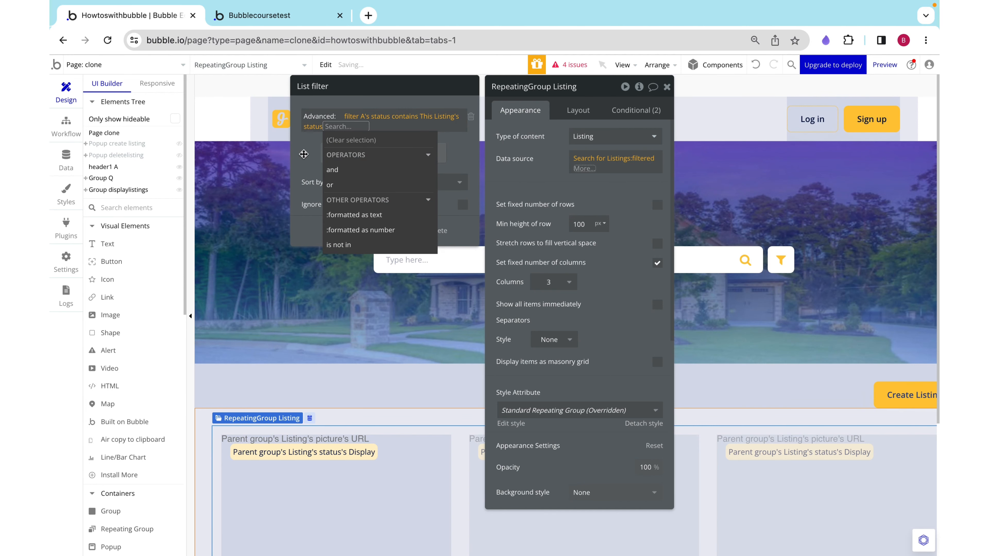
click(336, 113)
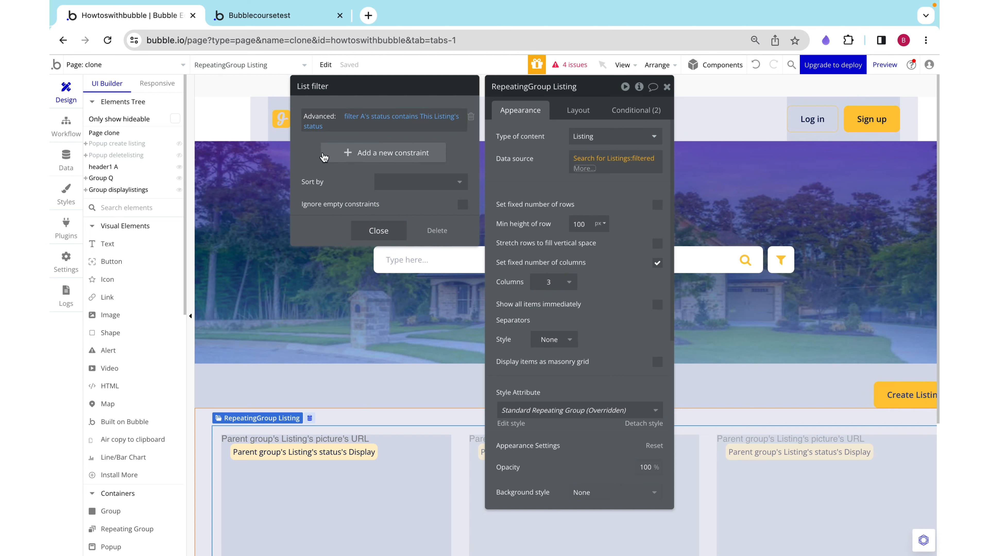
- Extend the status constraint in the list filter with "or filter A's status:count is 0"
click(335, 126)
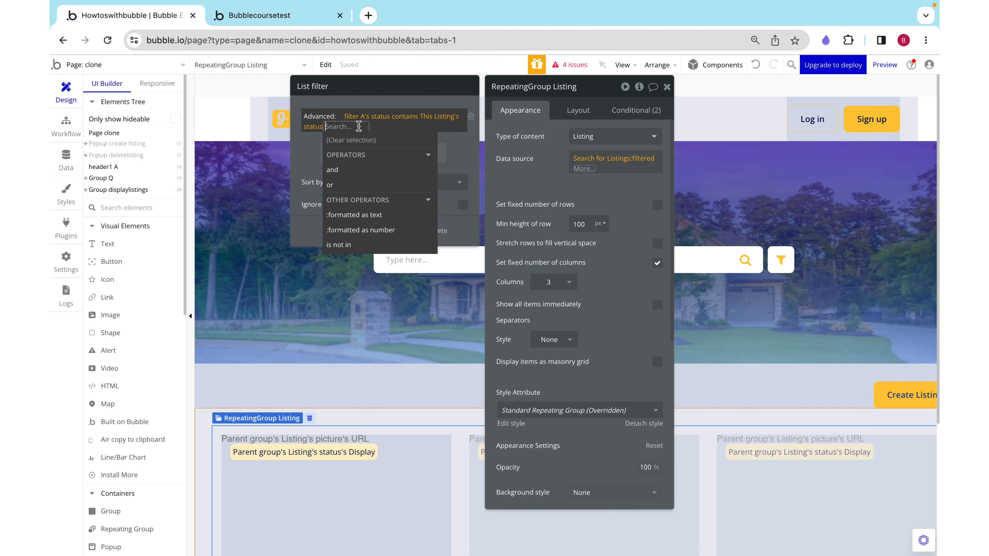
click(346, 185)
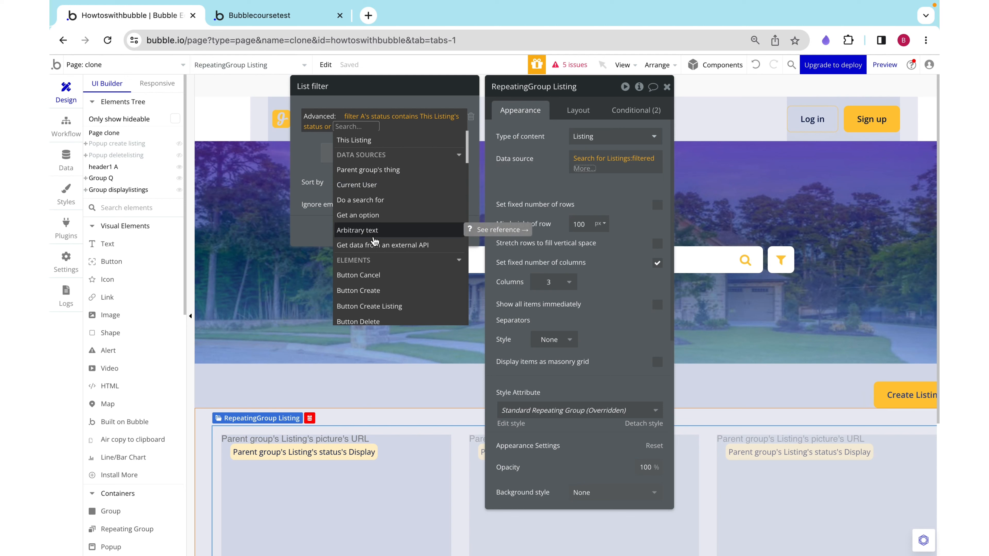
text(fil)
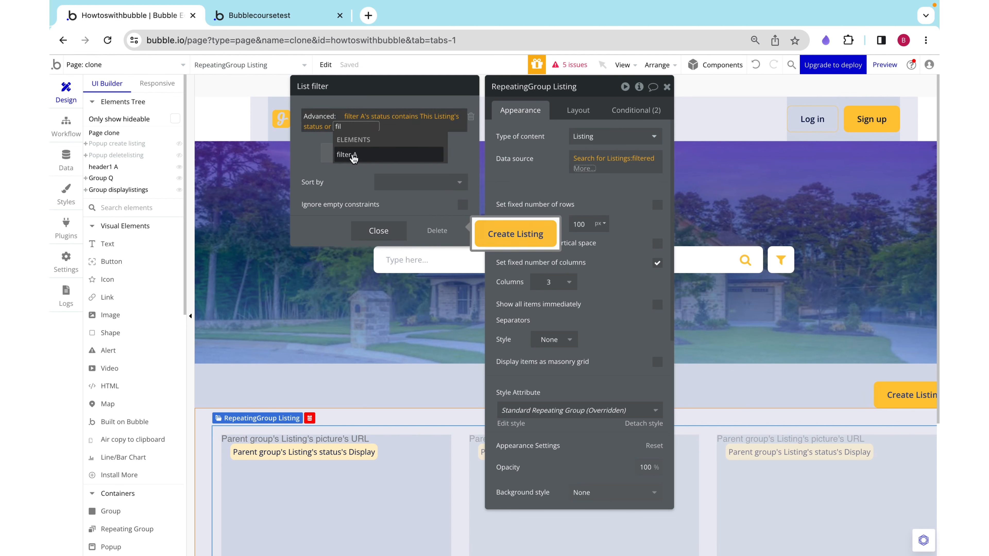
click(354, 155)
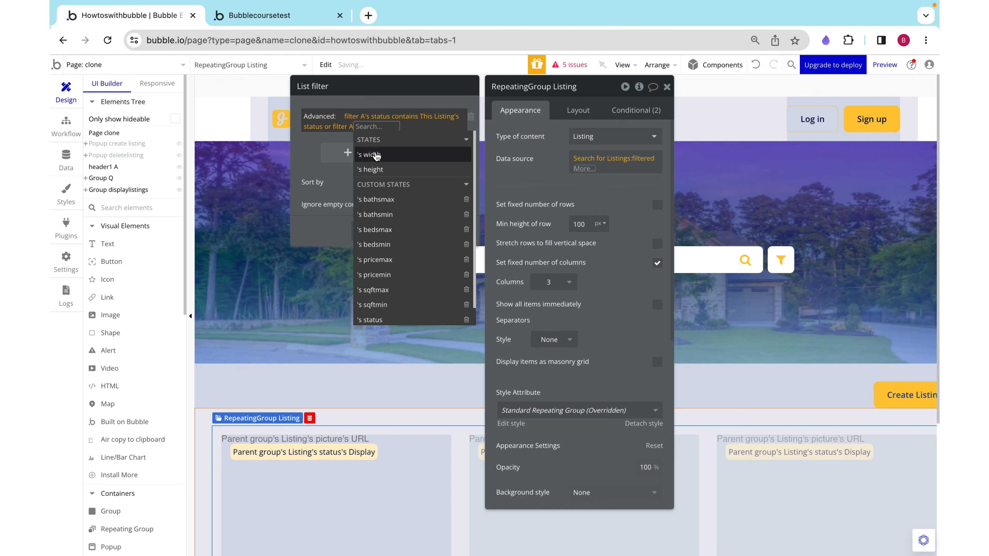
text(st)
click(382, 155)
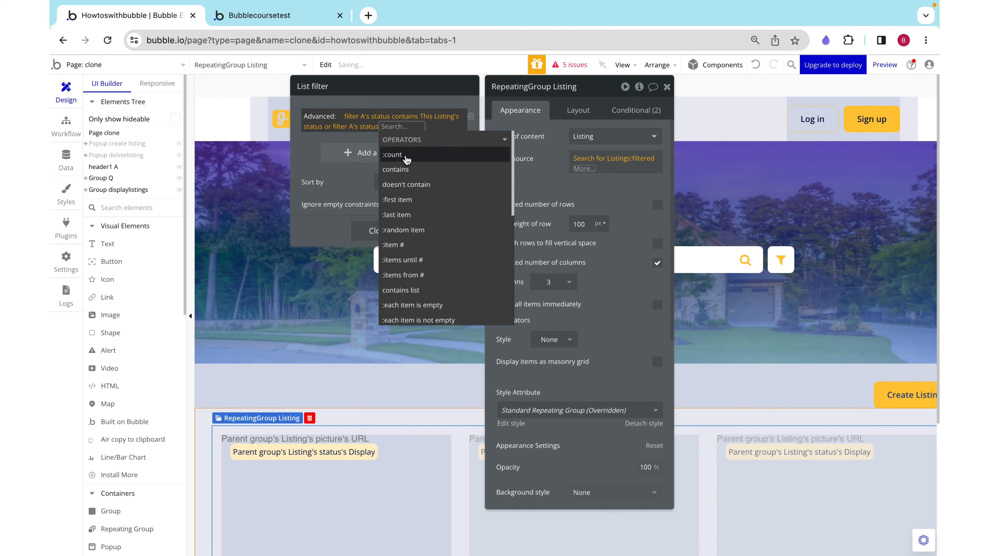
click(406, 158)
click(414, 172)
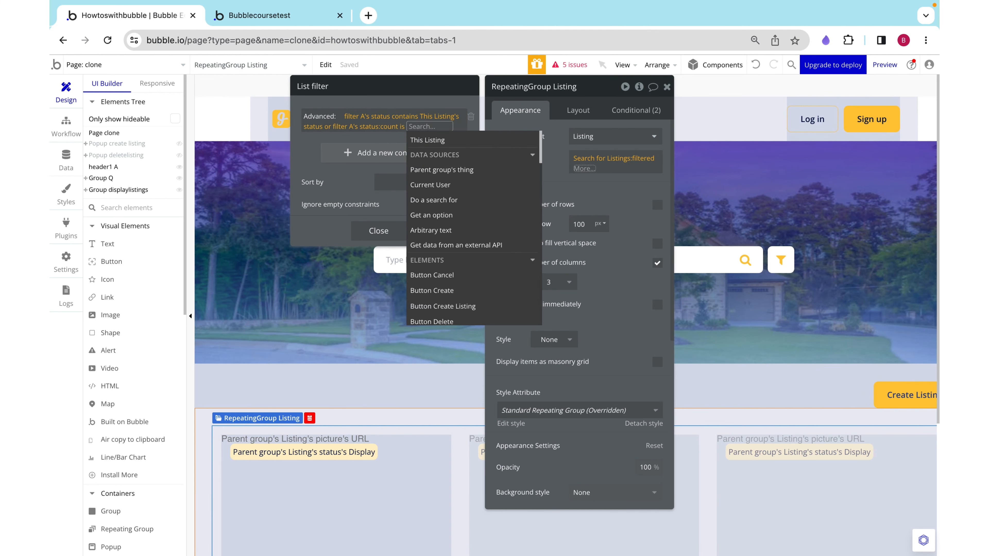
text(0)
- Add a second Advanced constraint to the list filter of RepeatingGroup Listing's data source
click(334, 148)
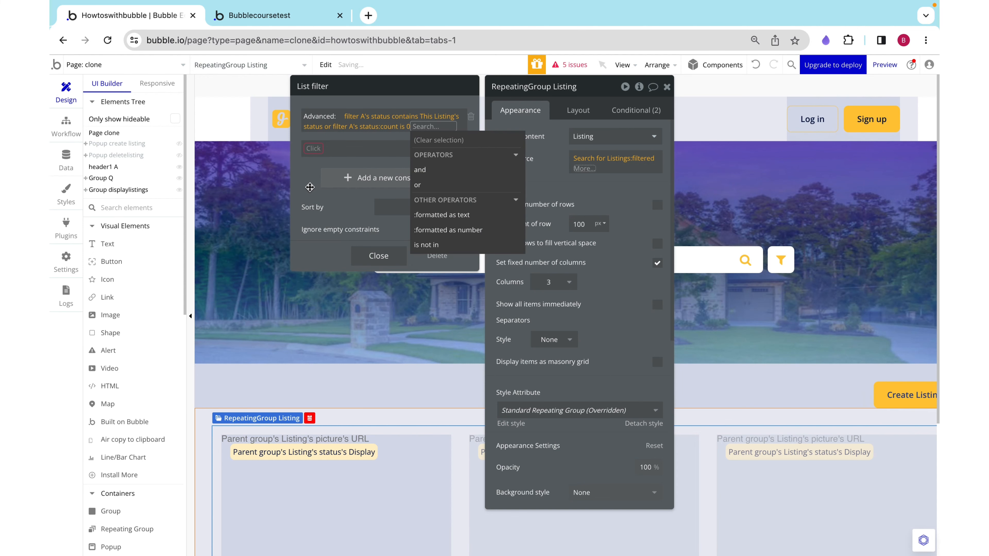
click(309, 186)
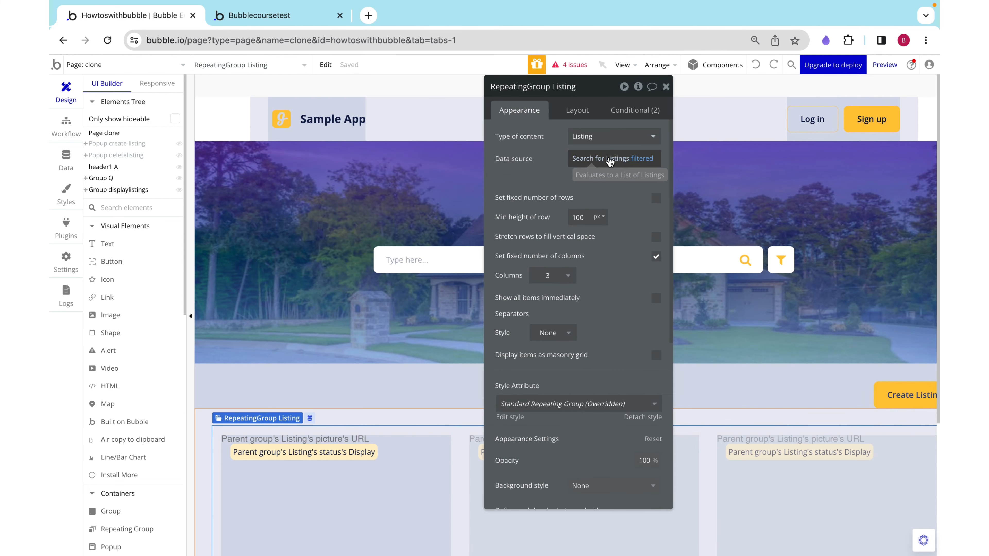
click(610, 162)
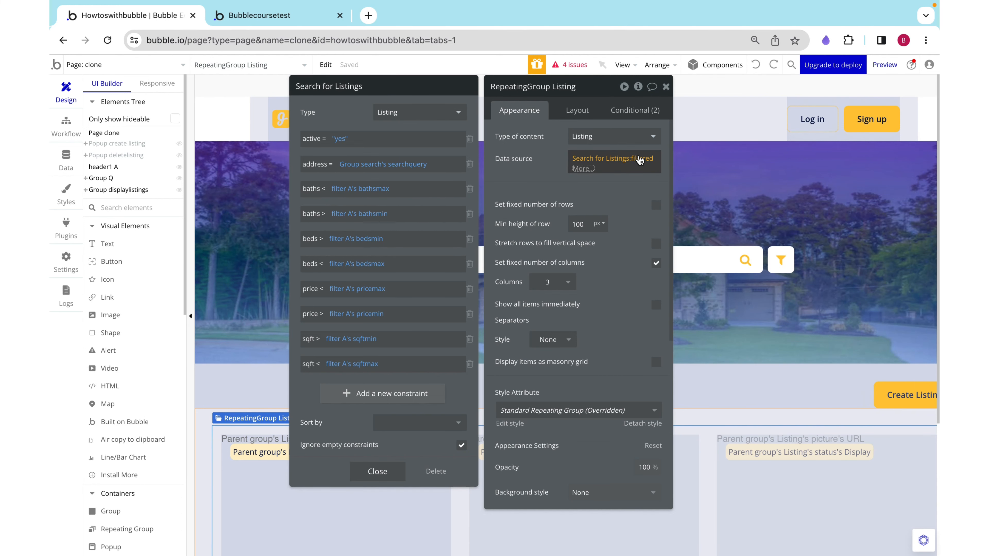
click(641, 159)
click(336, 161)
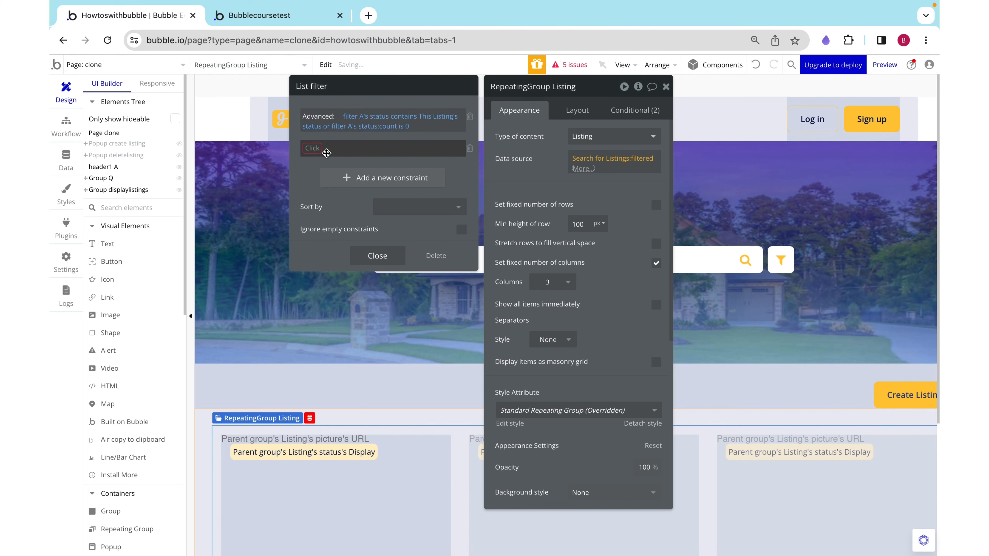
text(ad)
click(331, 181)
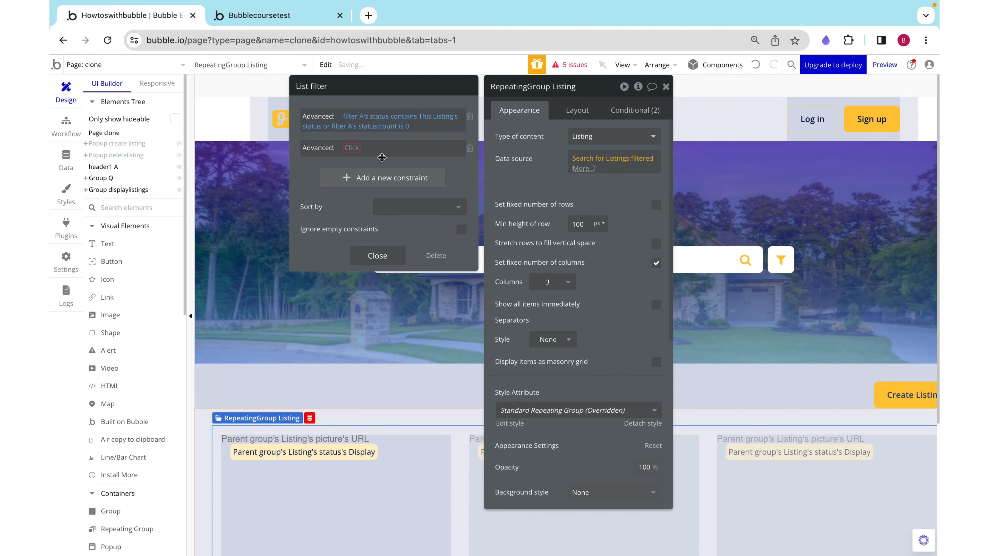
- Define the second Advanced constraint as This Listing's baths < filter A's bathsmax
click(352, 148)
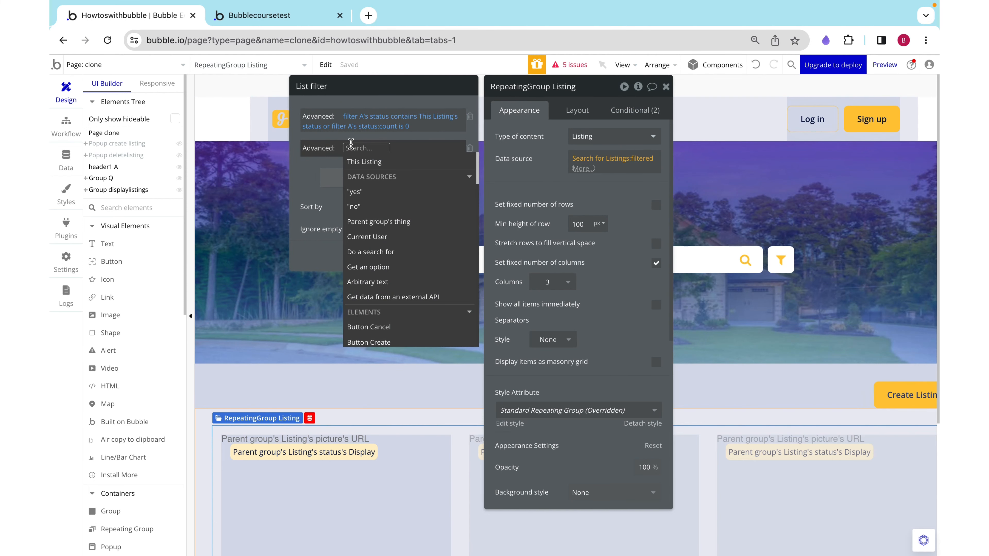
click(362, 161)
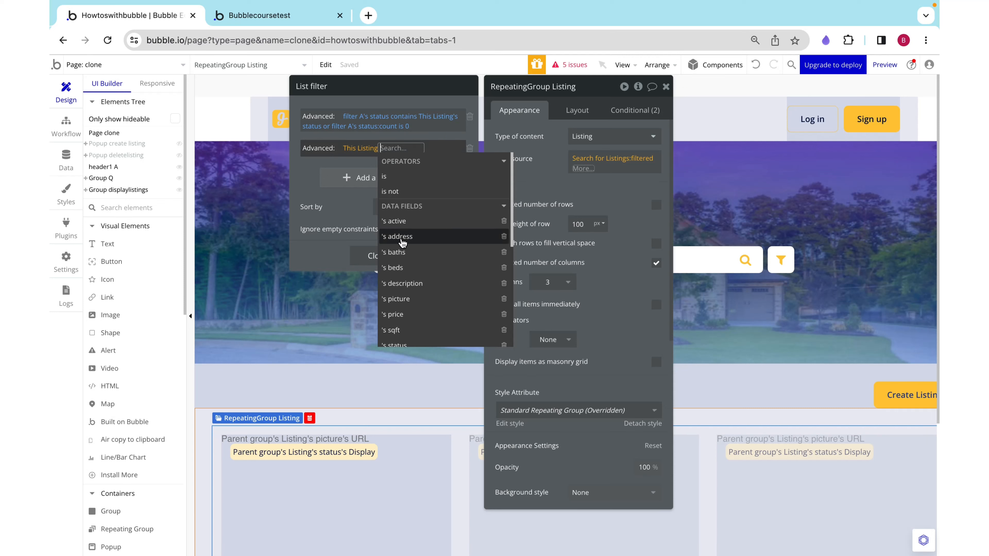
click(401, 253)
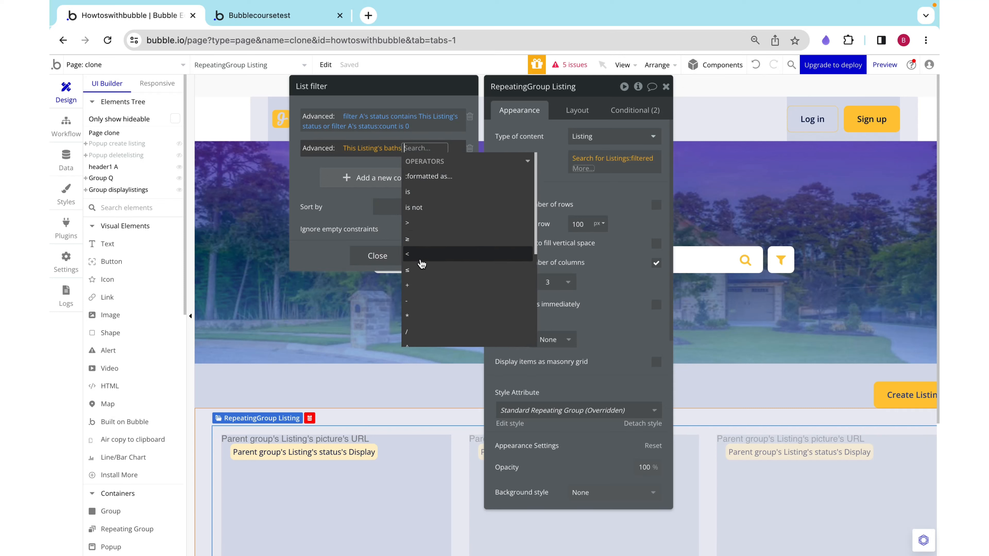
click(420, 255)
text(fil)
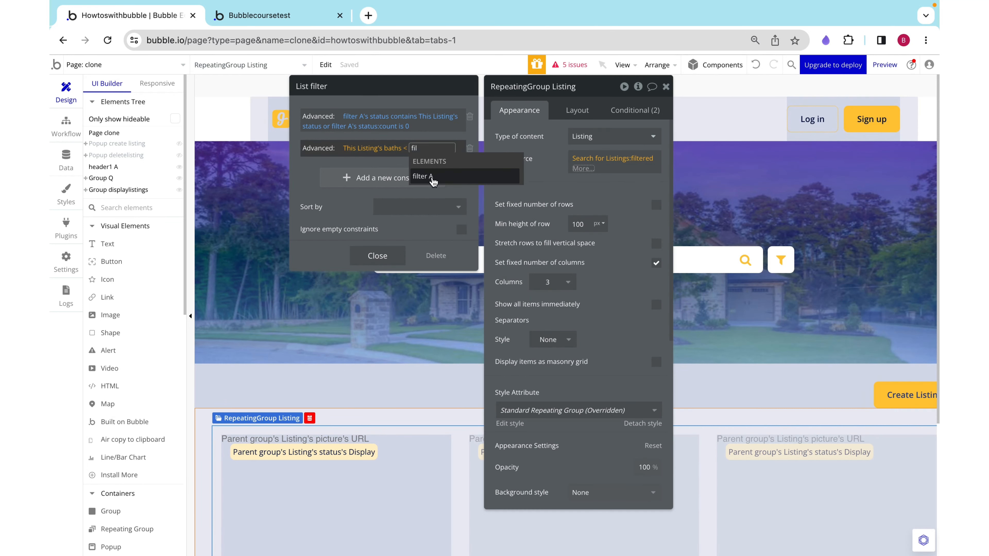
click(422, 177)
text(bat)
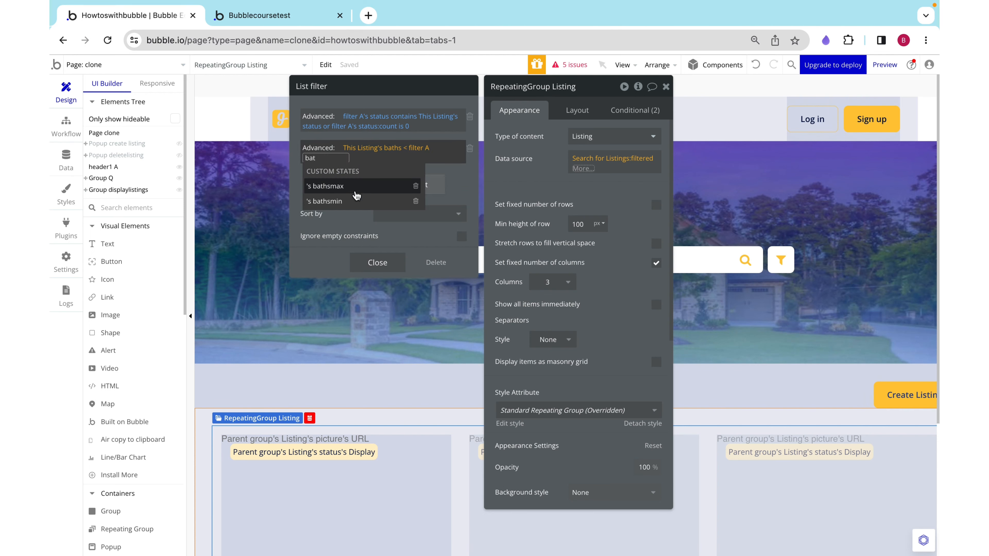
click(356, 186)
- Extend the second Advanced constraint with "and This Listing's baths ≥ filter A's bathsmin"
click(355, 209)
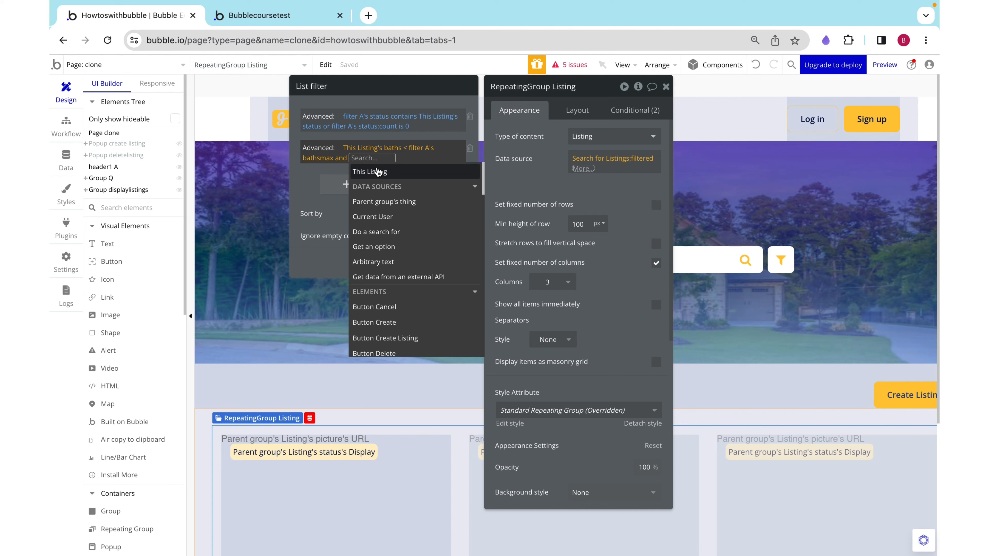
click(380, 172)
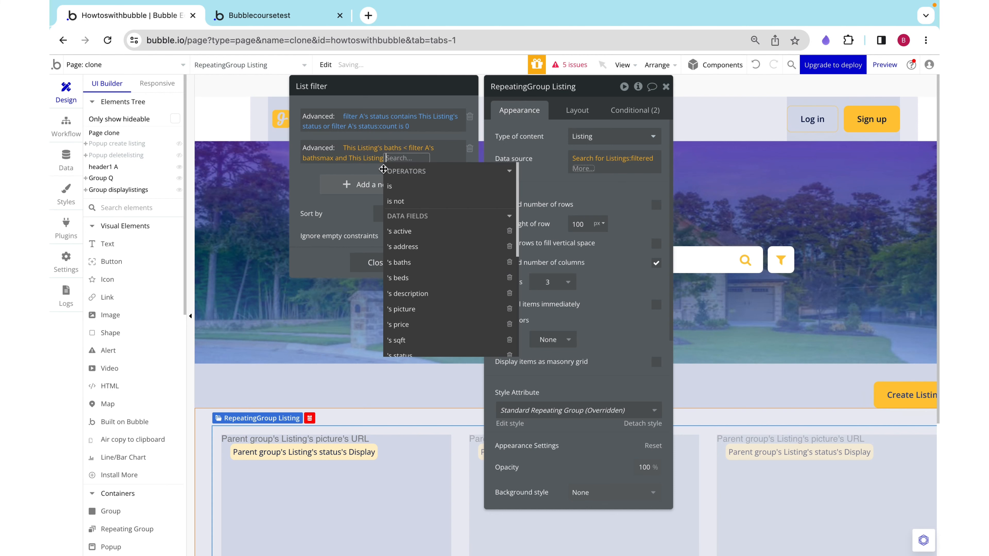
text(bath)
click(402, 187)
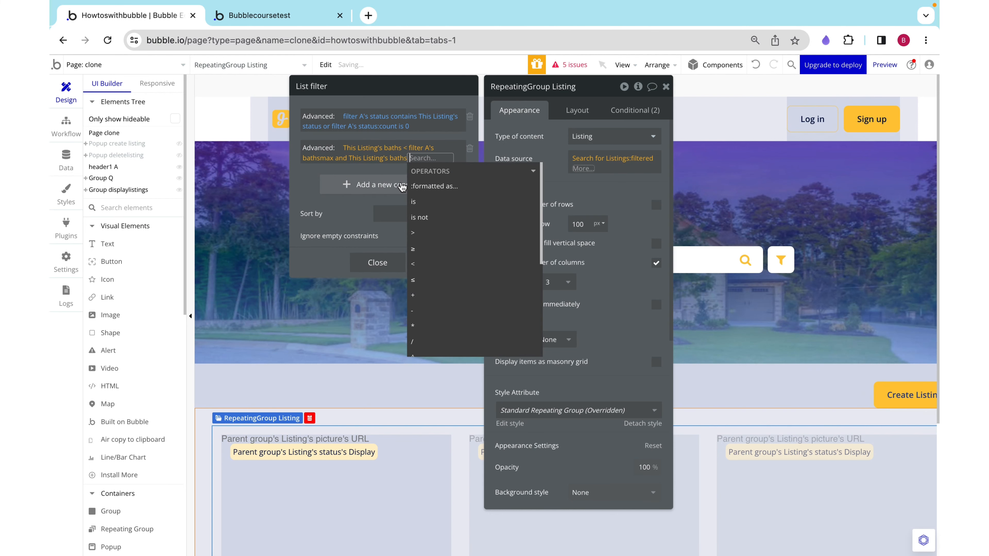
click(422, 241)
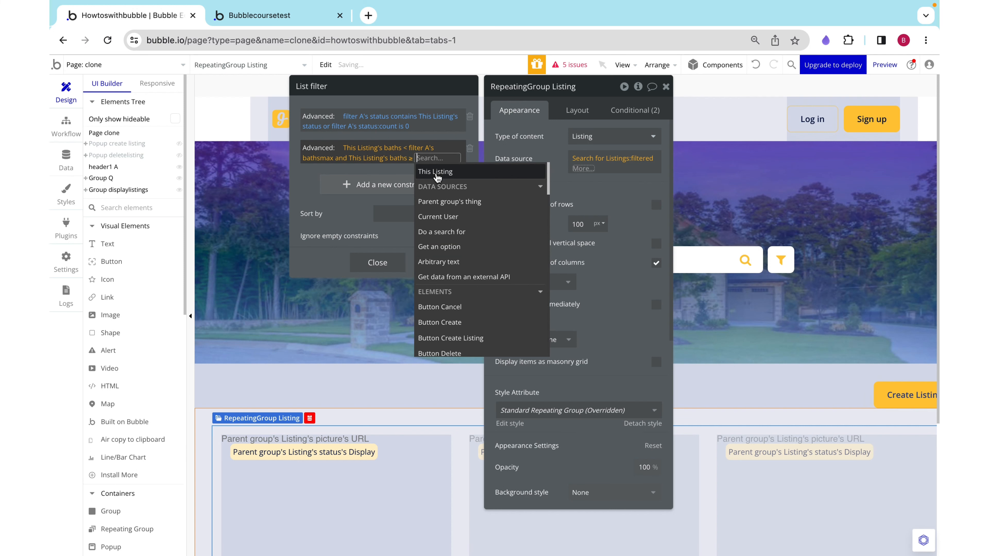
text(filter)
click(440, 183)
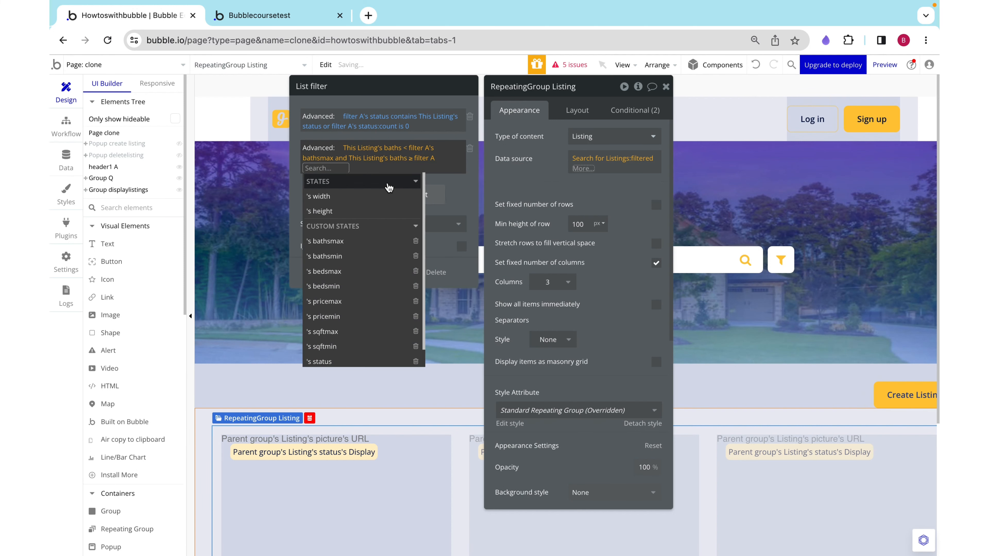
click(342, 256)
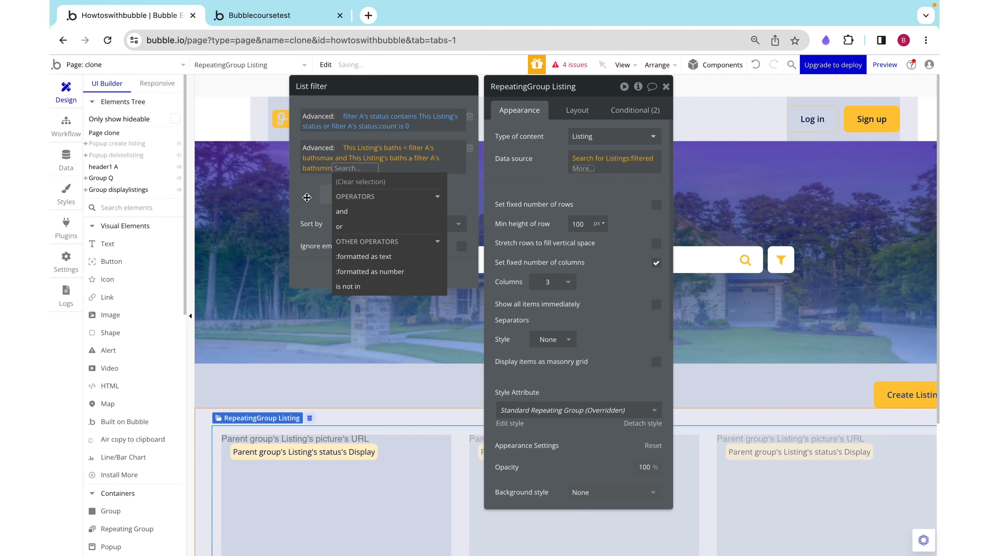
click(307, 198)
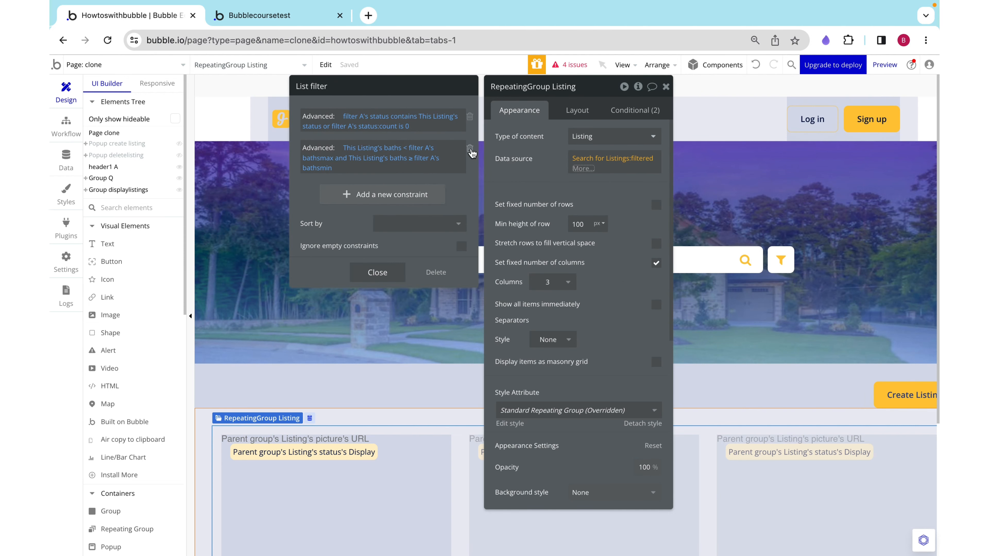
- Delete the baths range constraint from the list filter and check the constraints of the Listings search
click(470, 149)
click(598, 161)
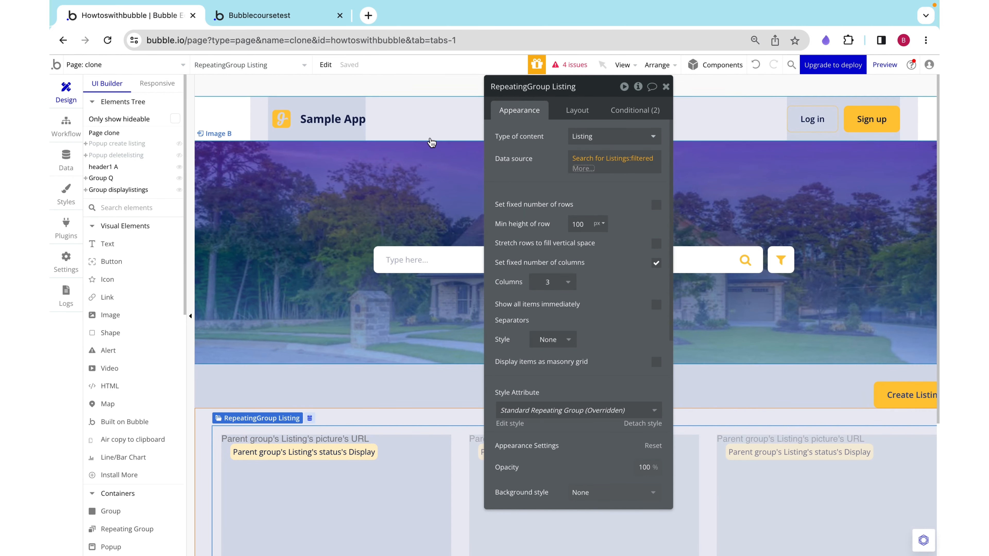
click(595, 159)
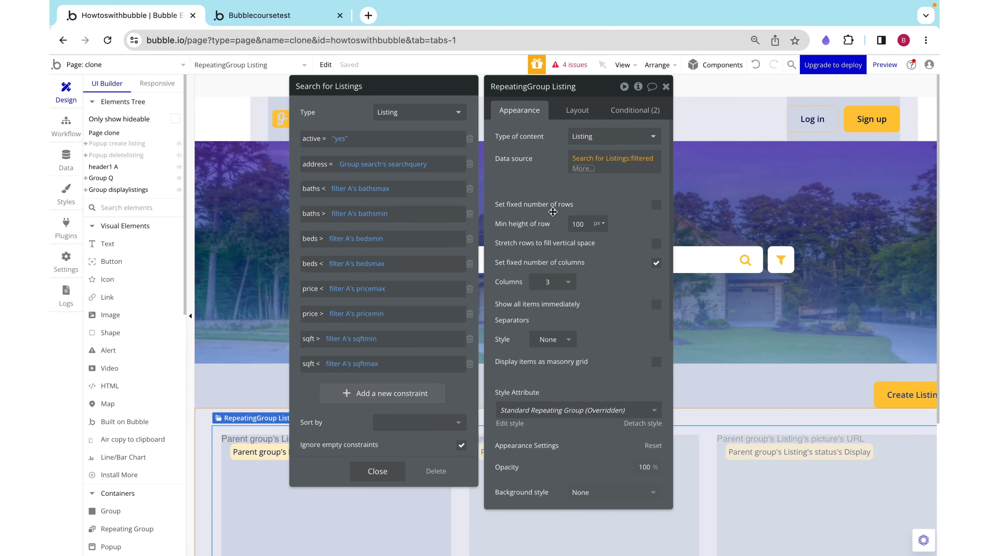
click(551, 173)
- Close RepeatingGroup Listing's property editor and switch to the Bubblecoursetest preview of the clone page
click(666, 87)
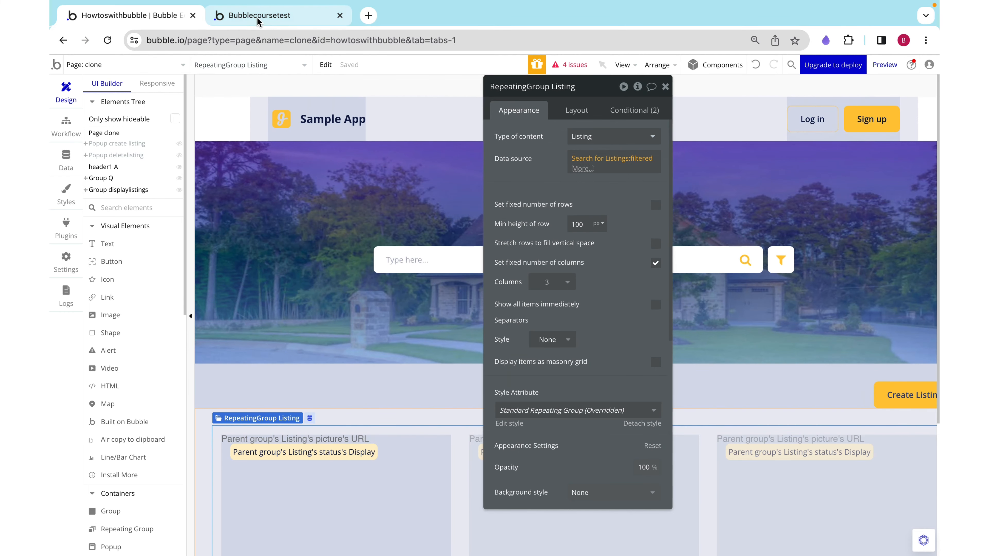
click(259, 15)
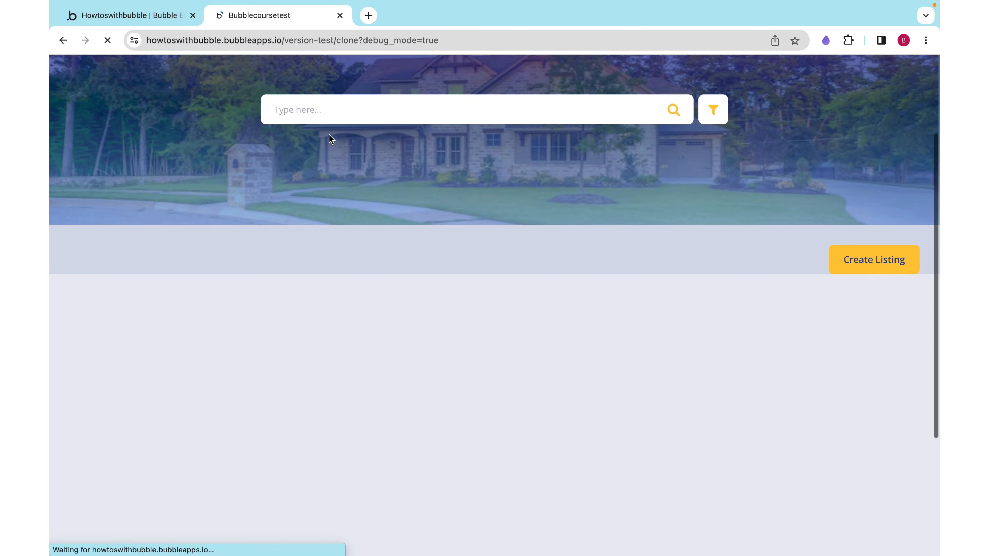
- Set the listing filter's price range to 400,000 to 600,000
scroll(457, 393, down, 2)
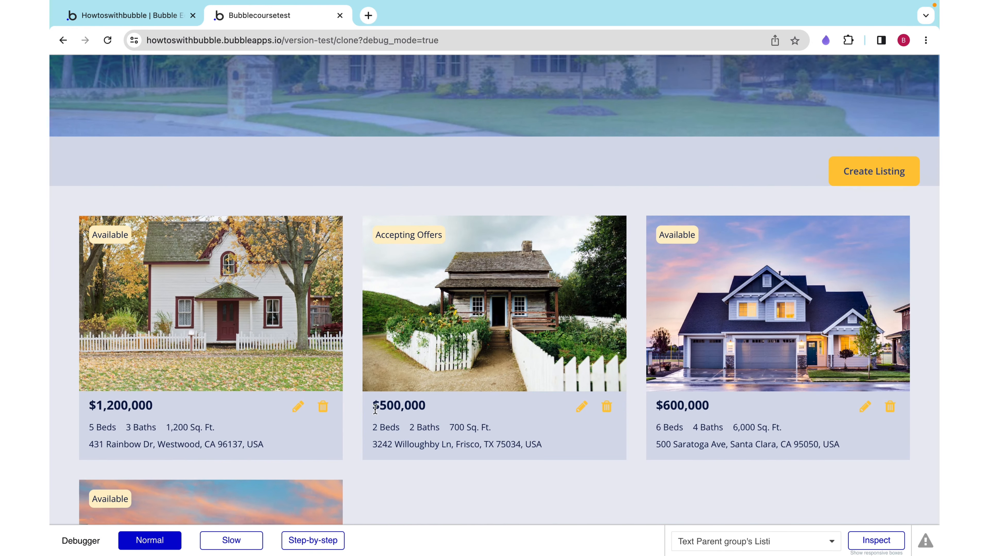
drag(373, 407, 430, 414)
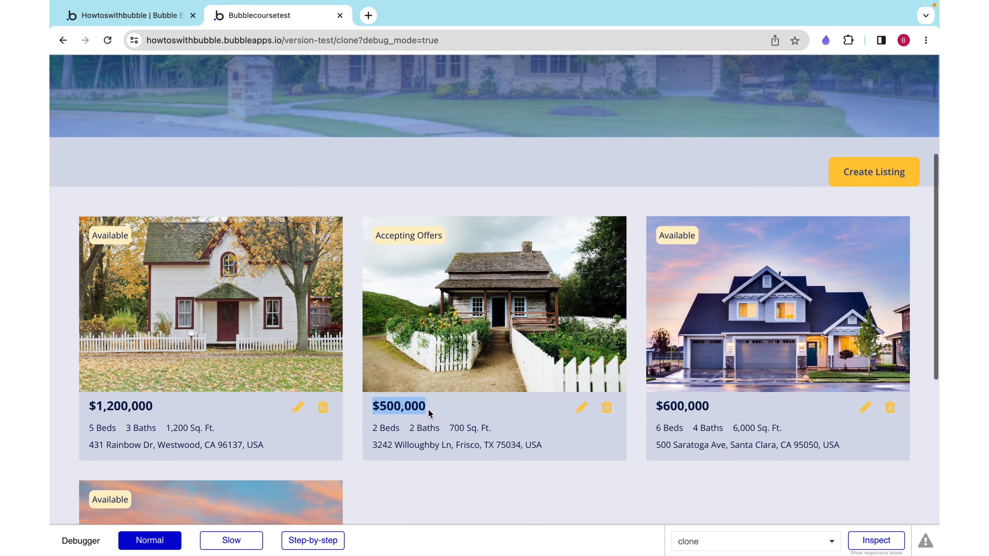
scroll(779, 194, up, 2)
click(723, 121)
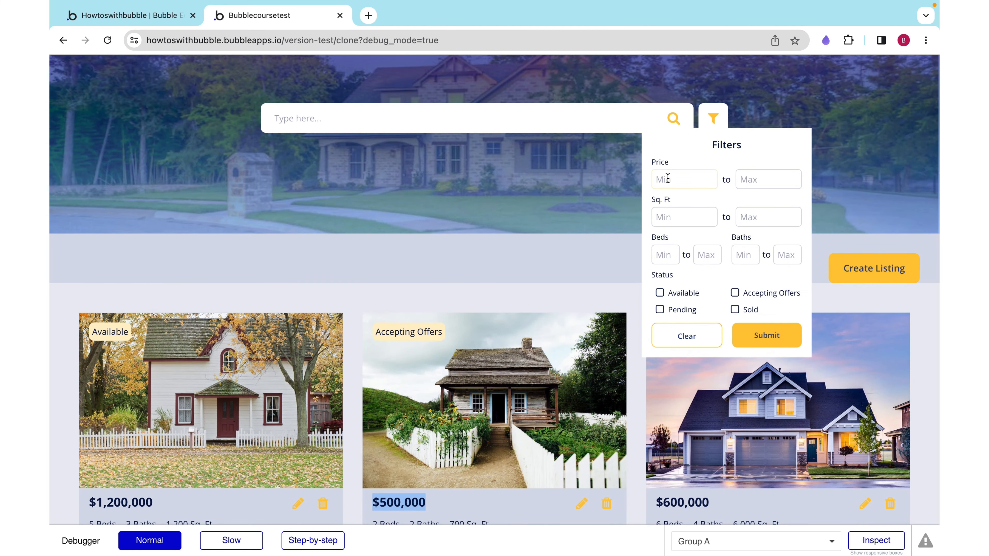
click(689, 180)
text(4000)
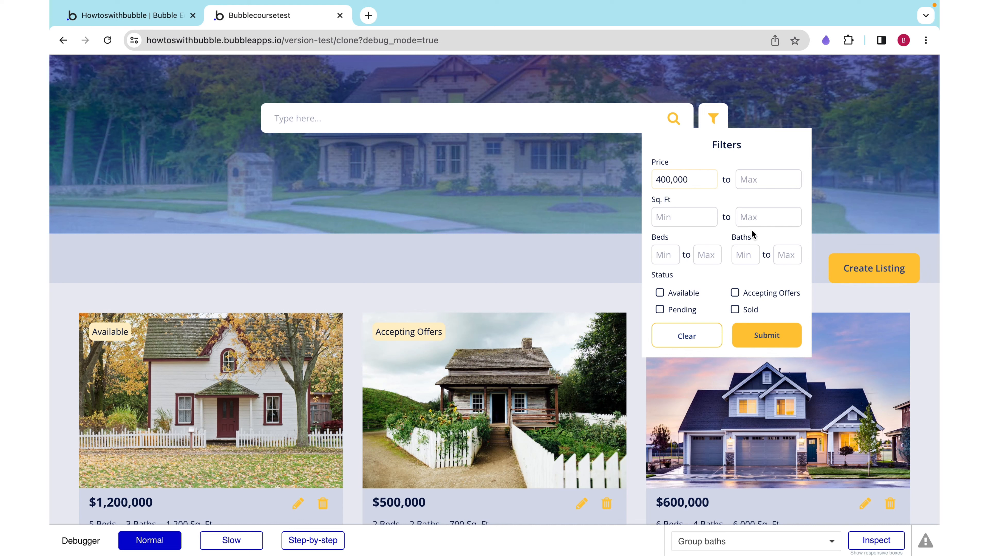
click(756, 178)
scroll(658, 210, down, 2)
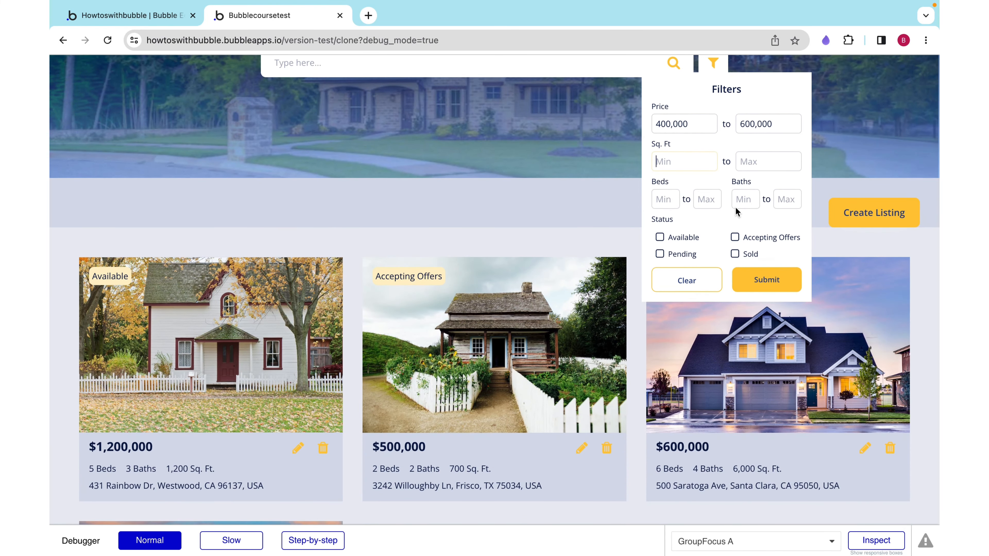
- Set the Sq. Ft range to 500 to 900, submit the filter, and check the listing it returns
click(680, 162)
text(500)
click(771, 169)
click(782, 288)
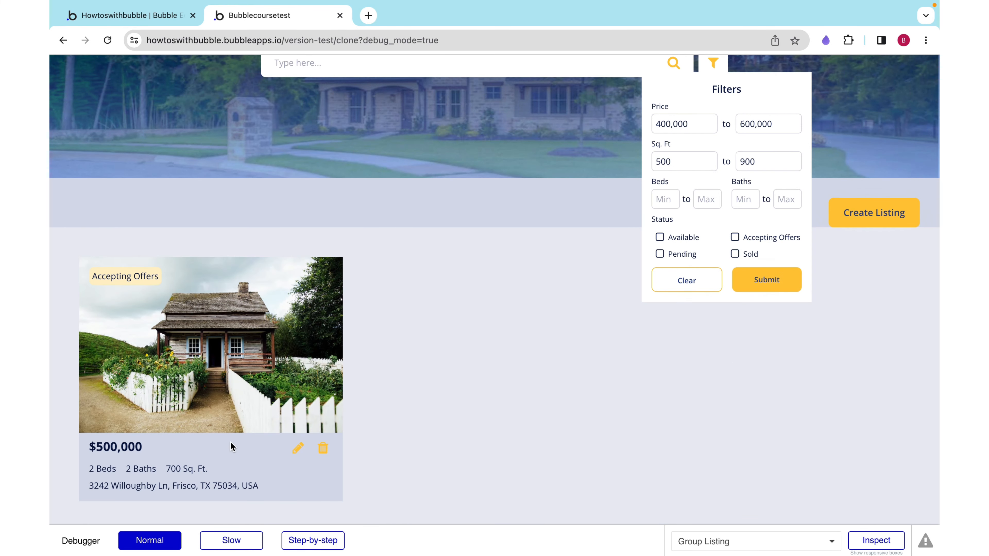
drag(106, 447, 208, 473)
click(209, 475)
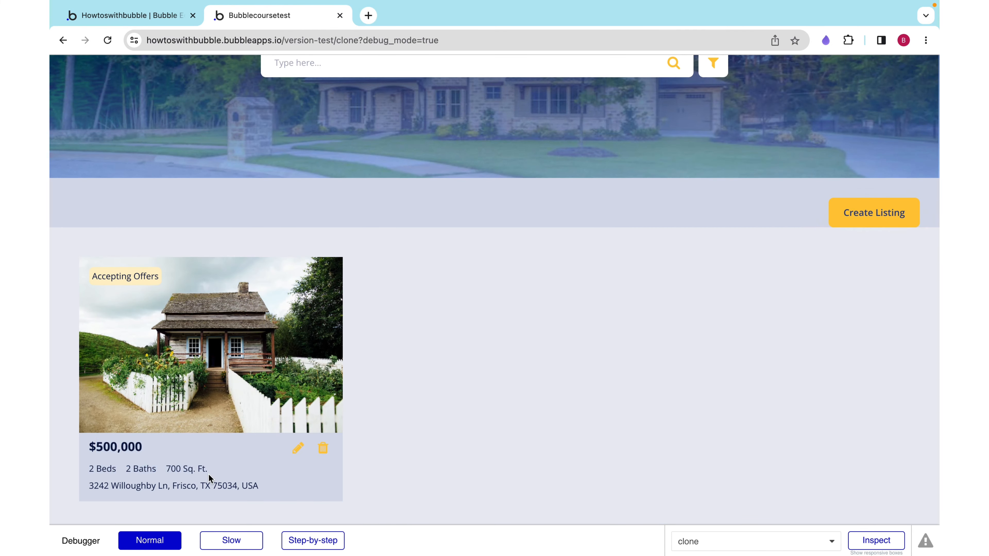
- Clear the price and square-footage filters and look over the beds, baths and size of every listing
click(713, 63)
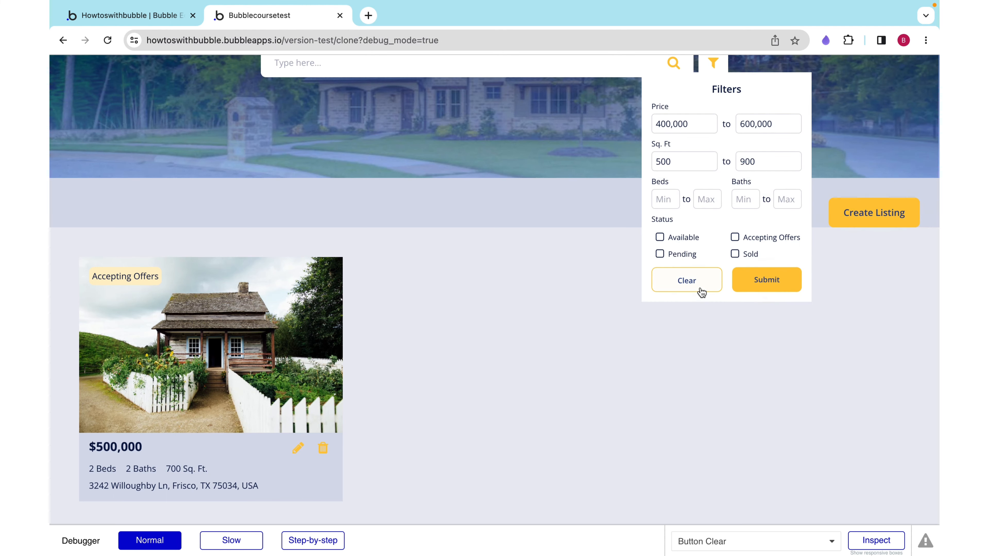
click(685, 287)
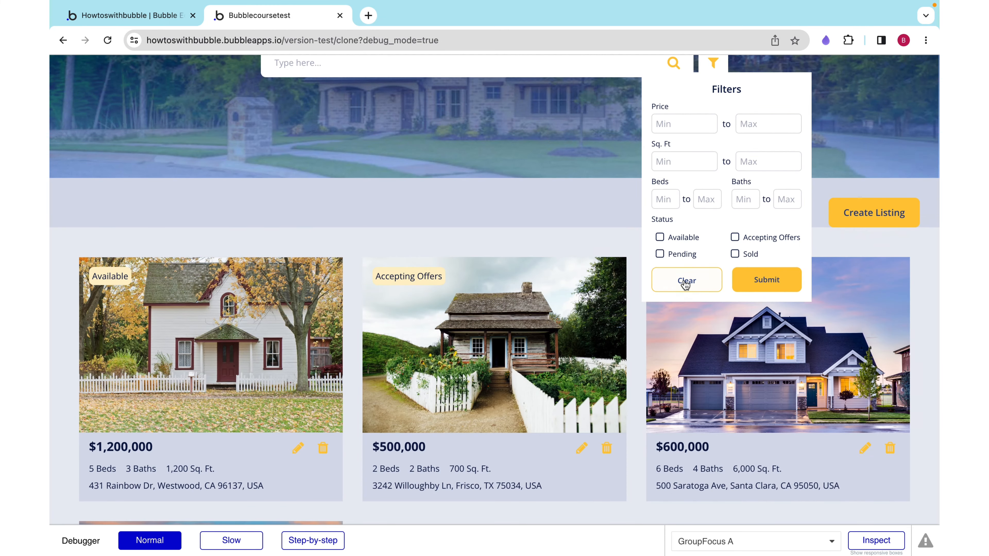
scroll(533, 378, down, 5)
scroll(532, 377, up, 2)
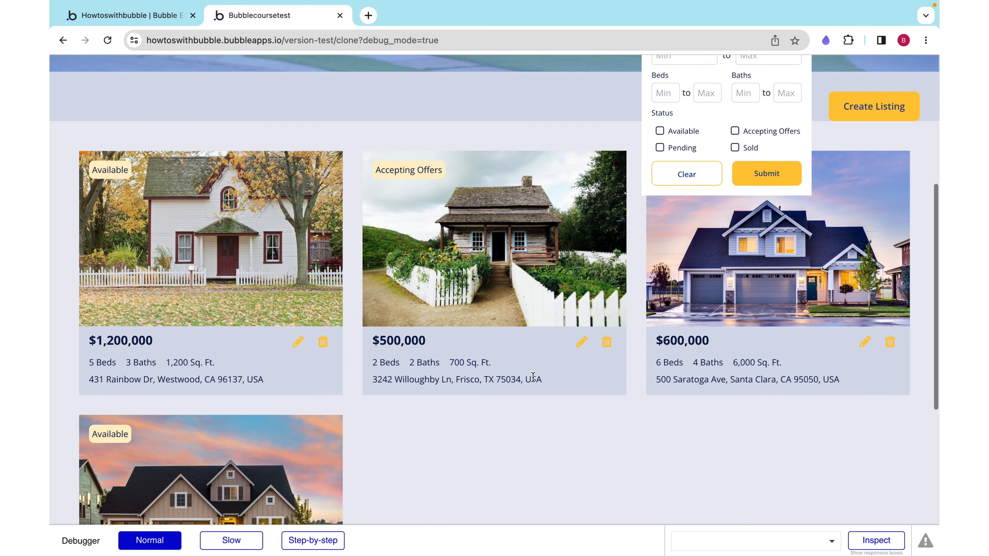
scroll(525, 329, up, 1)
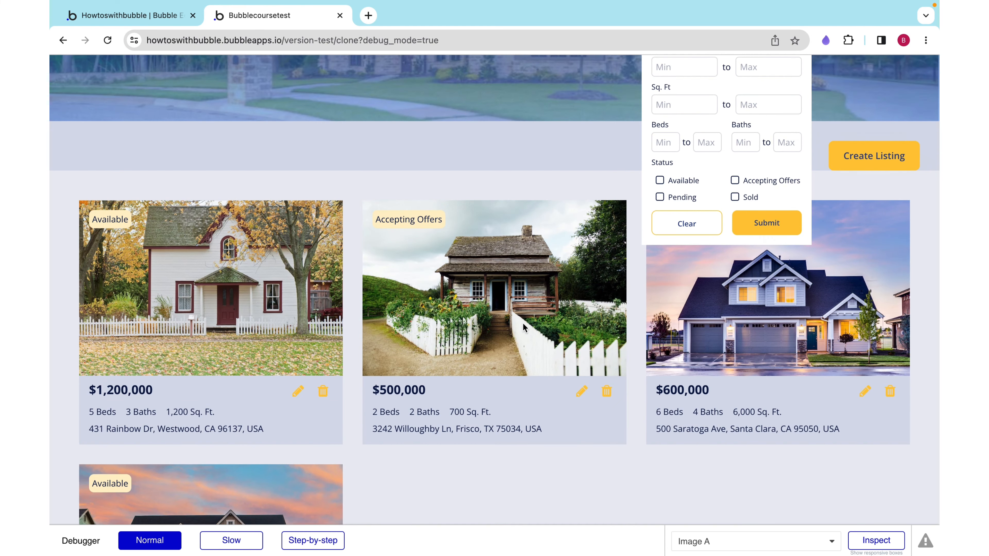
scroll(526, 328, down, 2)
scroll(480, 417, down, 1)
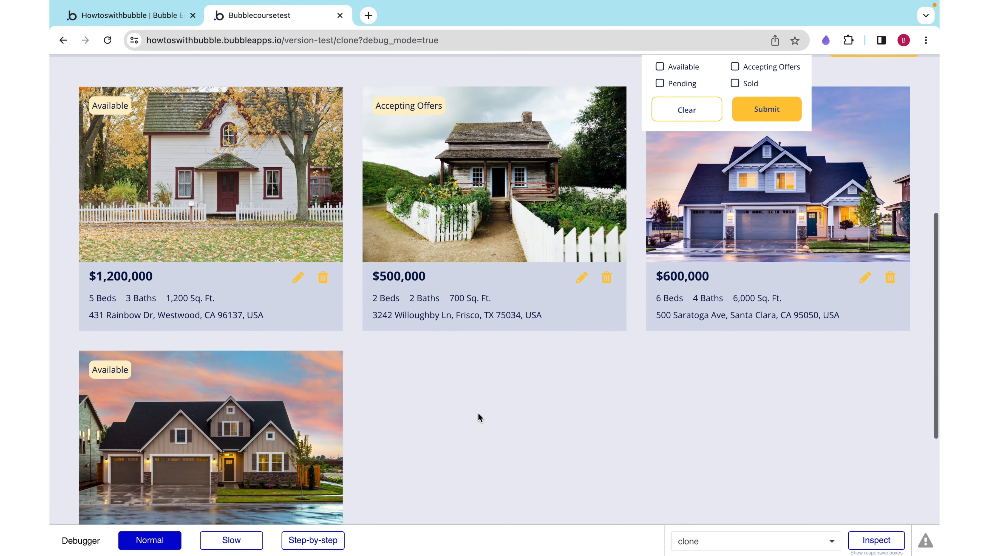
scroll(436, 347, down, 2)
scroll(434, 344, up, 4)
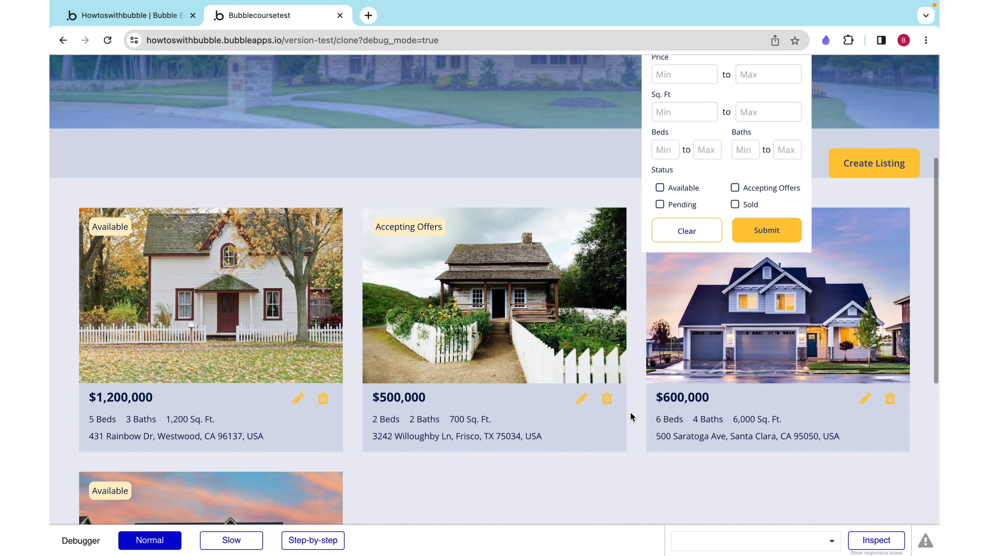
scroll(629, 409, up, 1)
scroll(379, 442, down, 1)
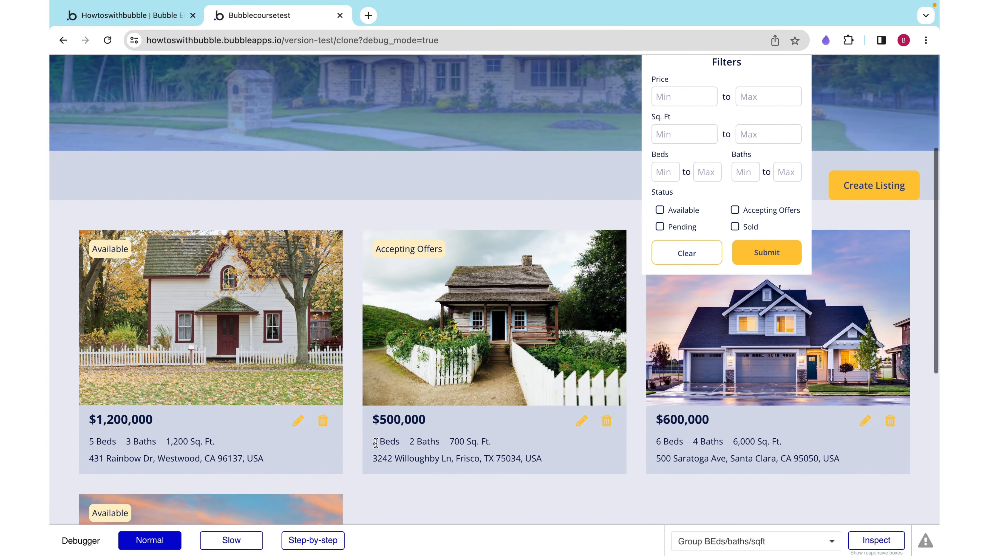
scroll(425, 441, down, 3)
scroll(425, 441, down, 3)
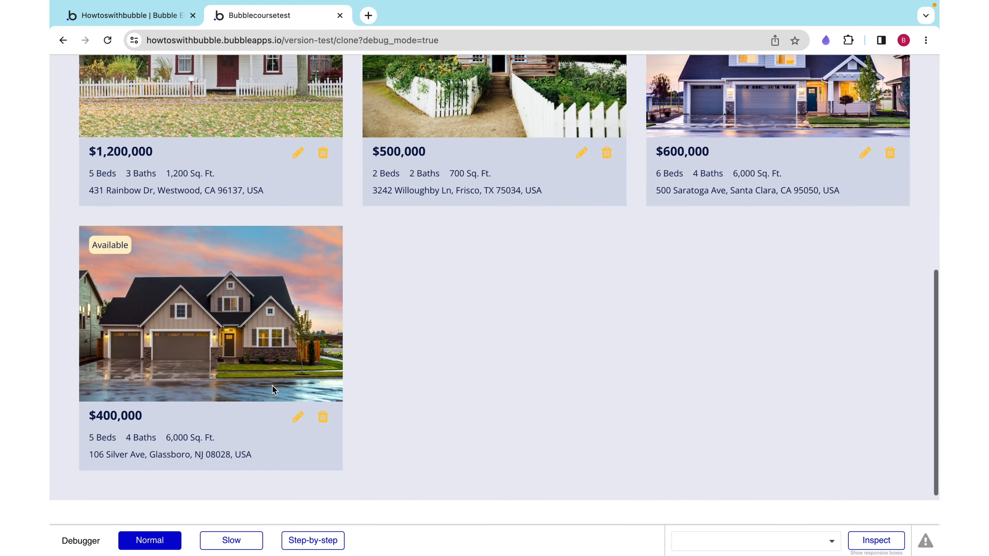
- Set the beds range to 4 to 7 and submit the filter
scroll(272, 386, up, 4)
scroll(273, 401, up, 2)
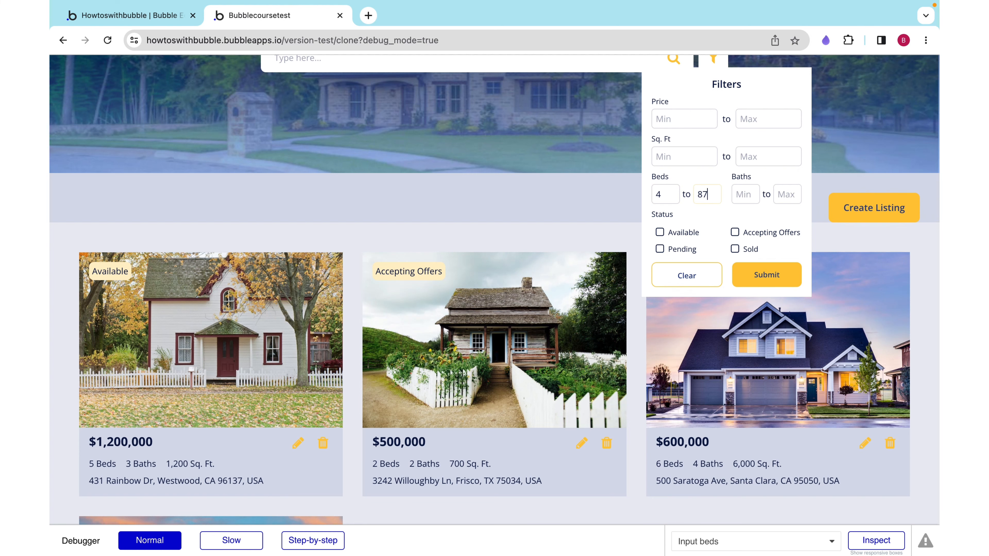
key(BackSpace)
scroll(480, 461, down, 6)
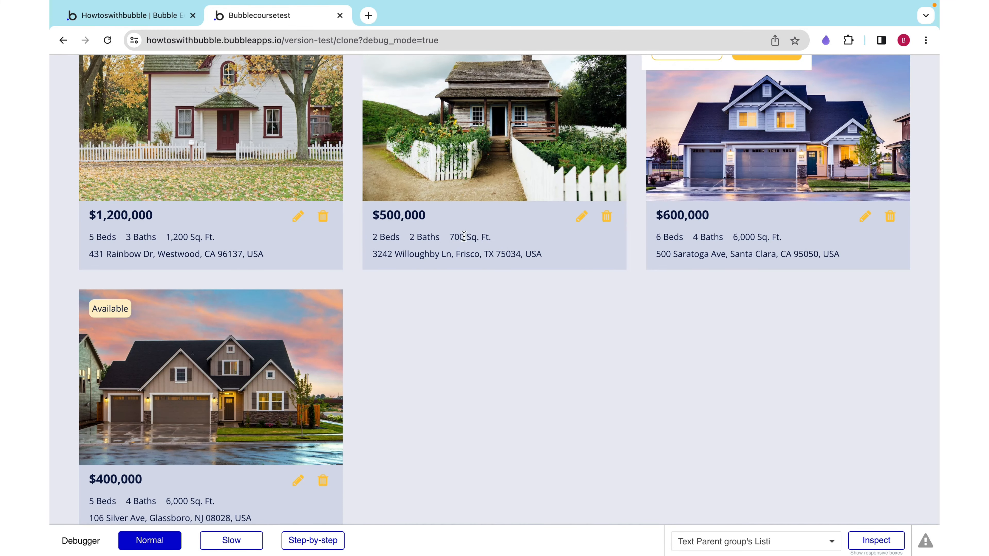
scroll(851, 233, up, 6)
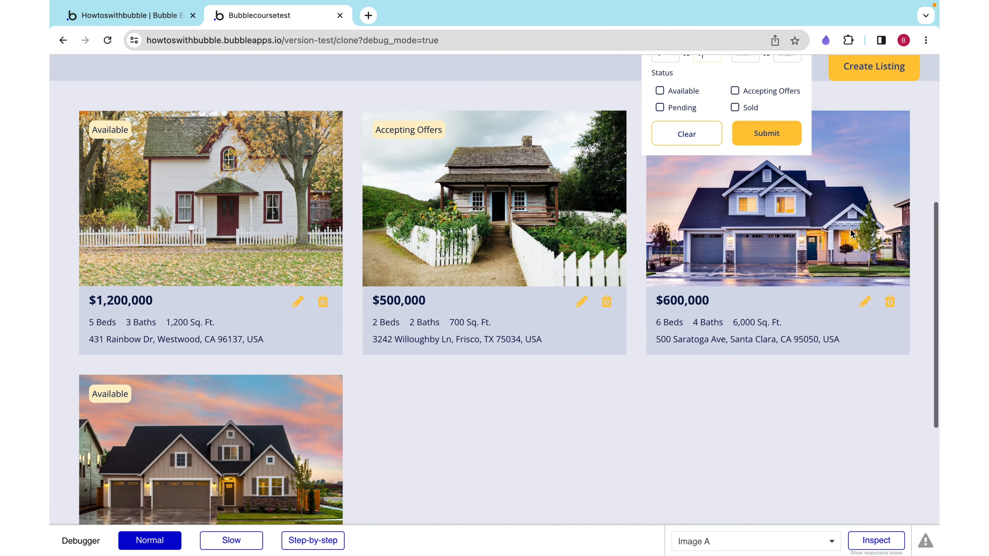
click(779, 134)
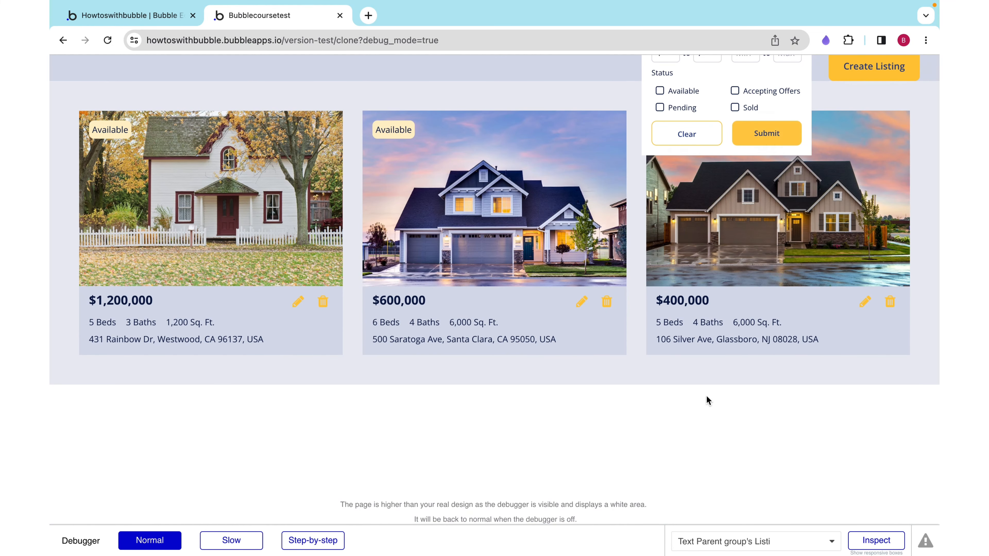
- Clear the beds filter and filter the listings by the Accepting Offers status
scroll(705, 272, up, 2)
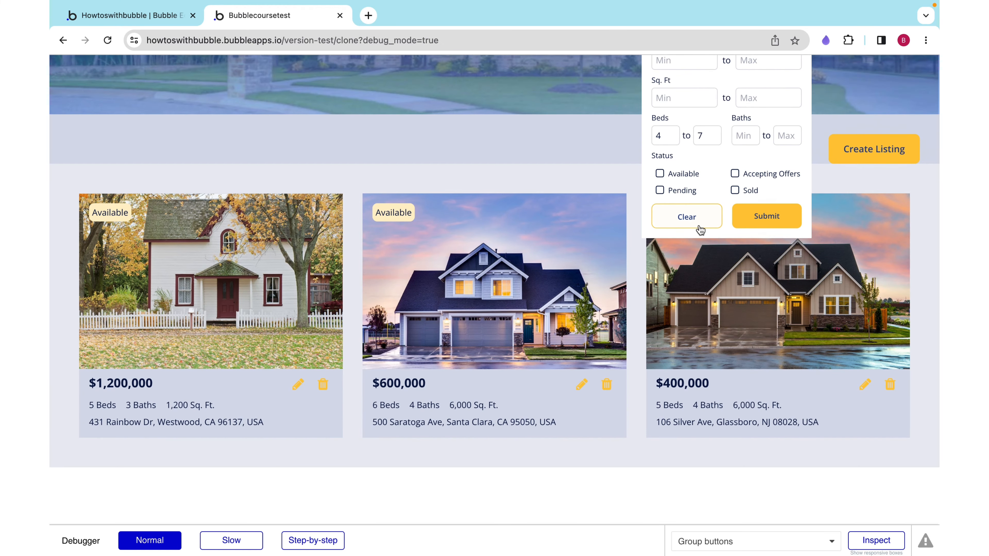
click(699, 229)
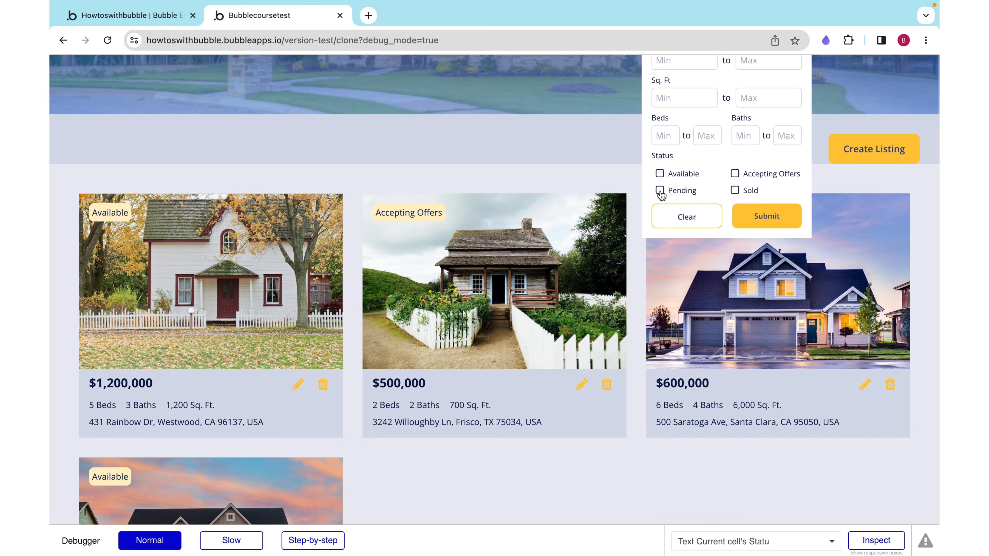
scroll(527, 310, up, 2)
scroll(527, 309, down, 3)
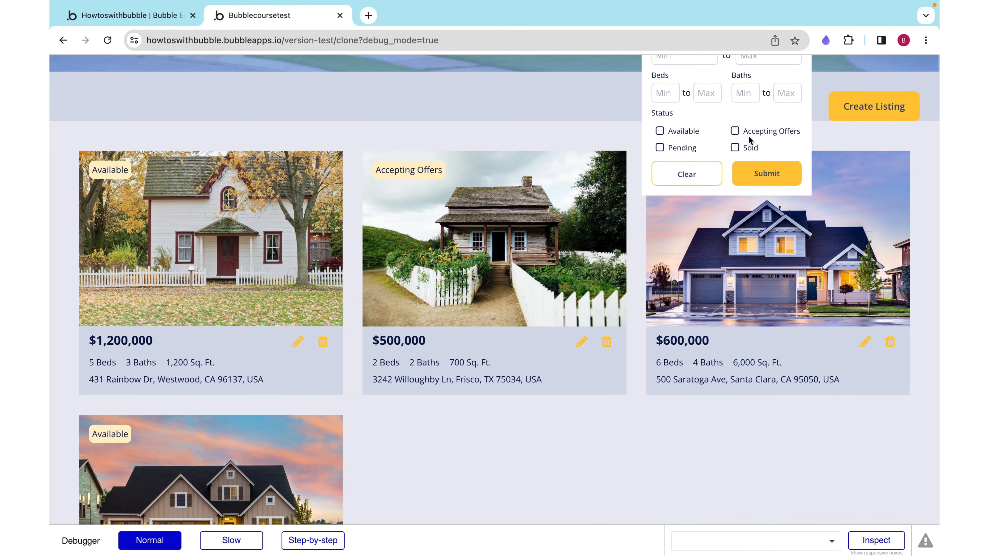
click(735, 132)
click(763, 175)
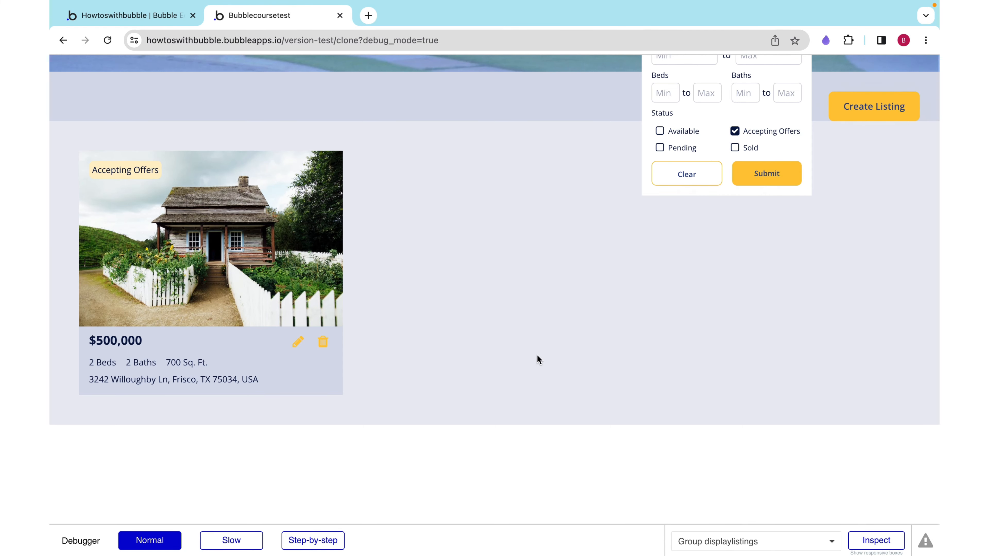
- Add a minimum price of 1,000,000 to the Accepting Offers filter and submit it
scroll(537, 355, up, 5)
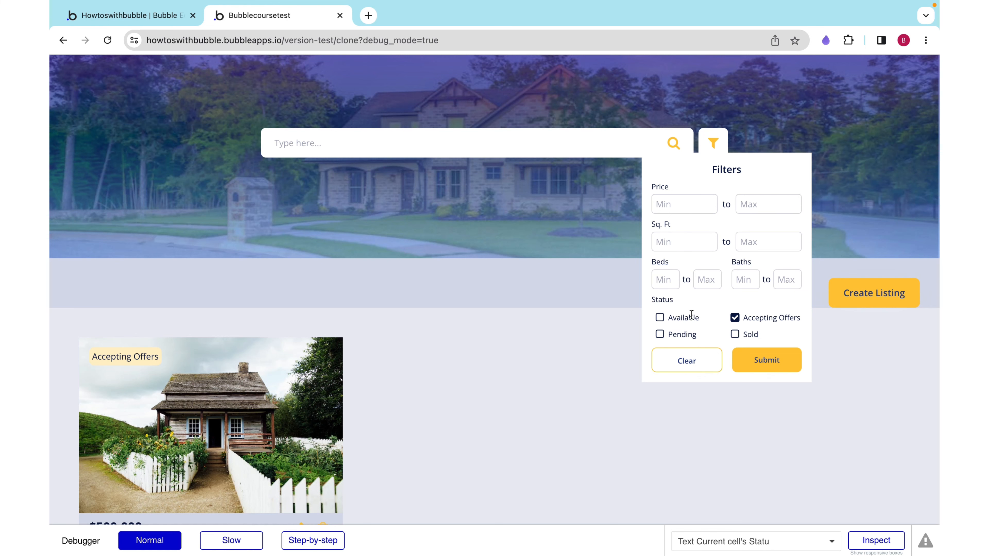
scroll(430, 373, down, 1)
scroll(429, 369, down, 2)
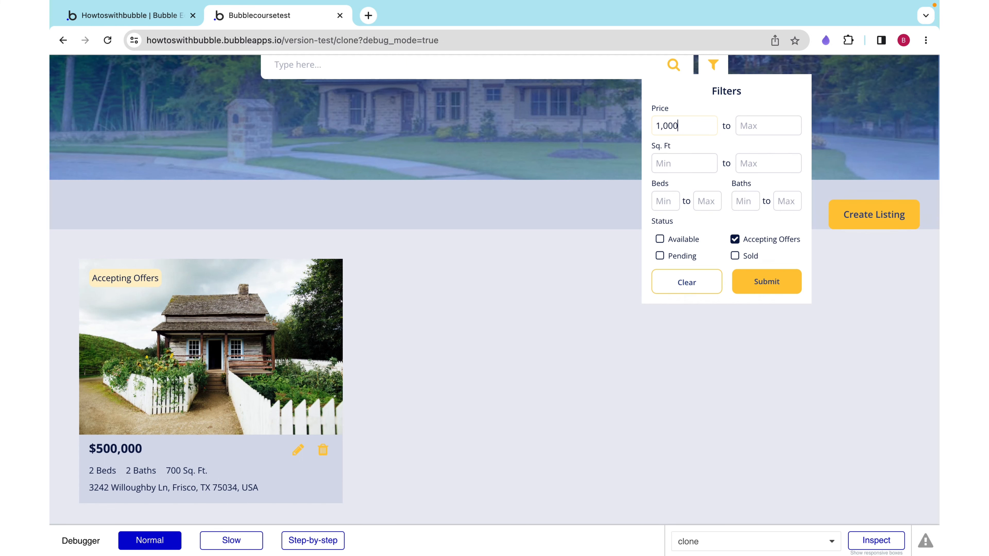
click(770, 283)
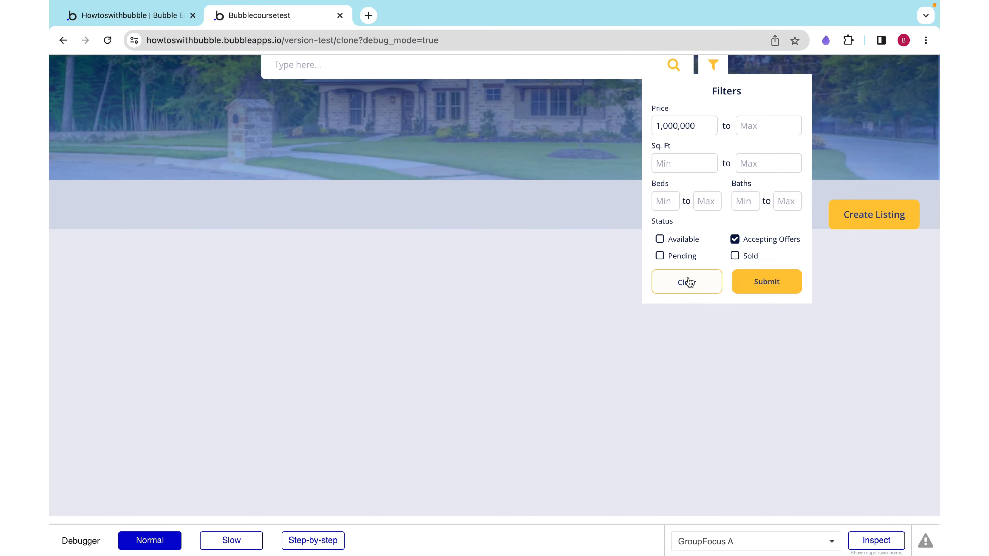
- Clear the price and status filters and close the filter popup
click(700, 291)
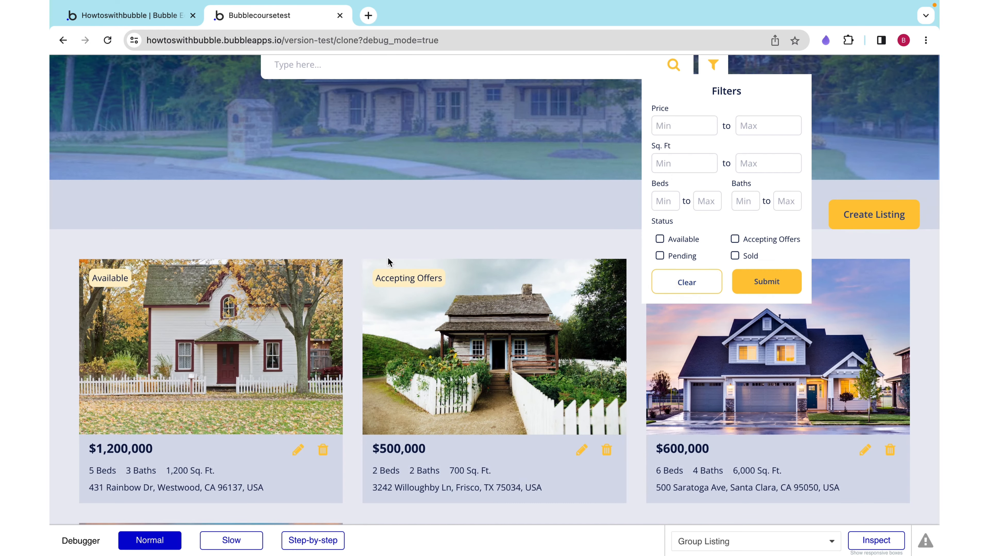
scroll(388, 258, up, 2)
click(337, 121)
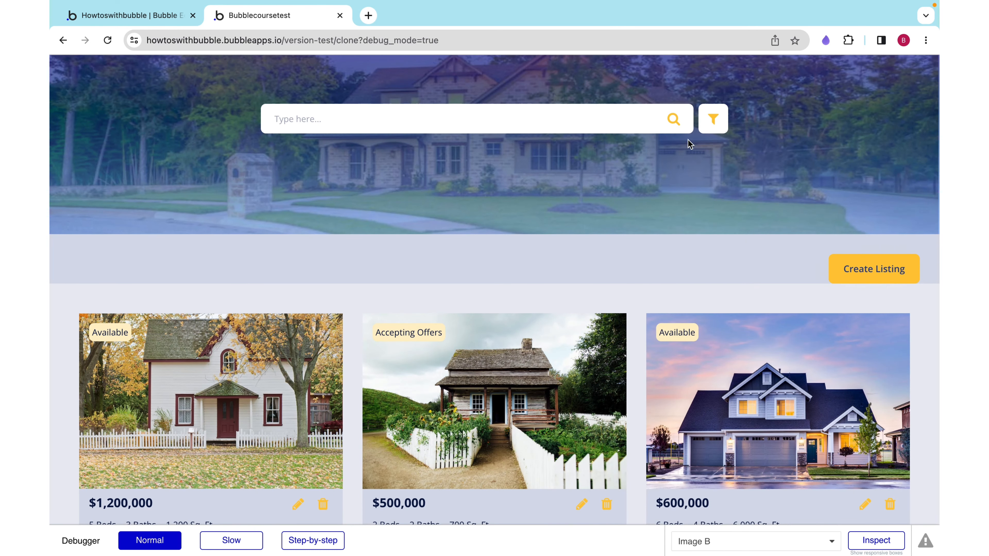
- Submit the filter with all fields empty and look over the listings, examining the price of the Accepting Offers house
click(714, 119)
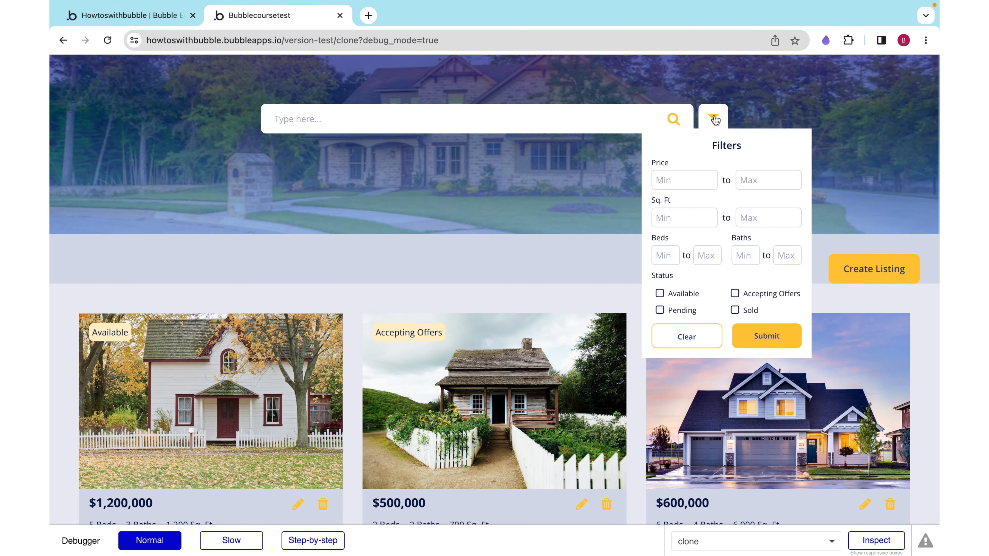
click(741, 332)
scroll(568, 365, down, 2)
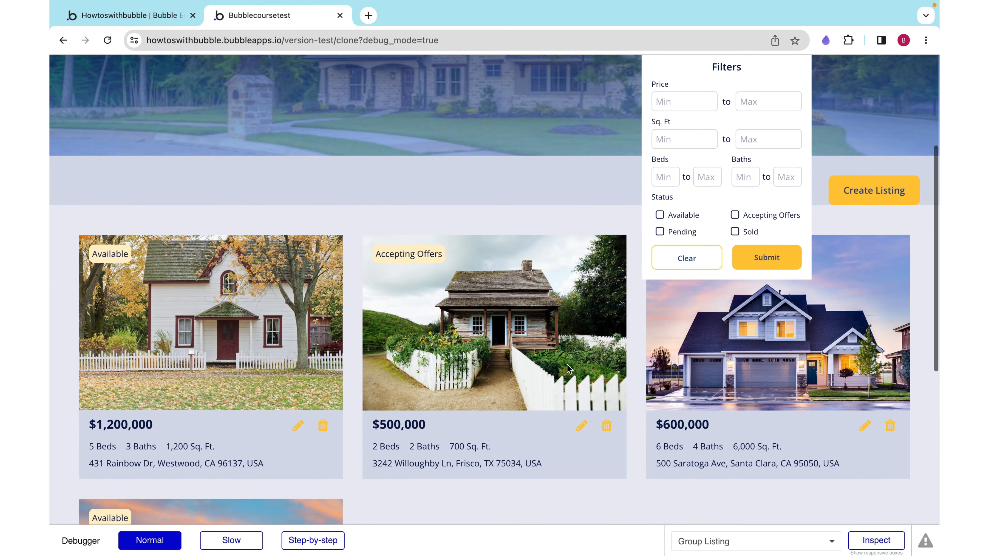
scroll(514, 334, down, 4)
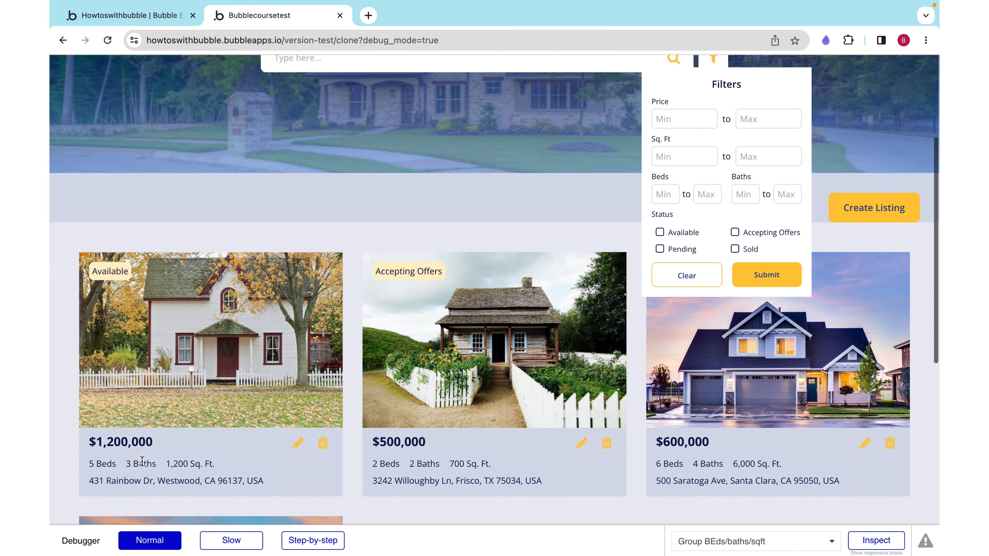
scroll(513, 335, down, 3)
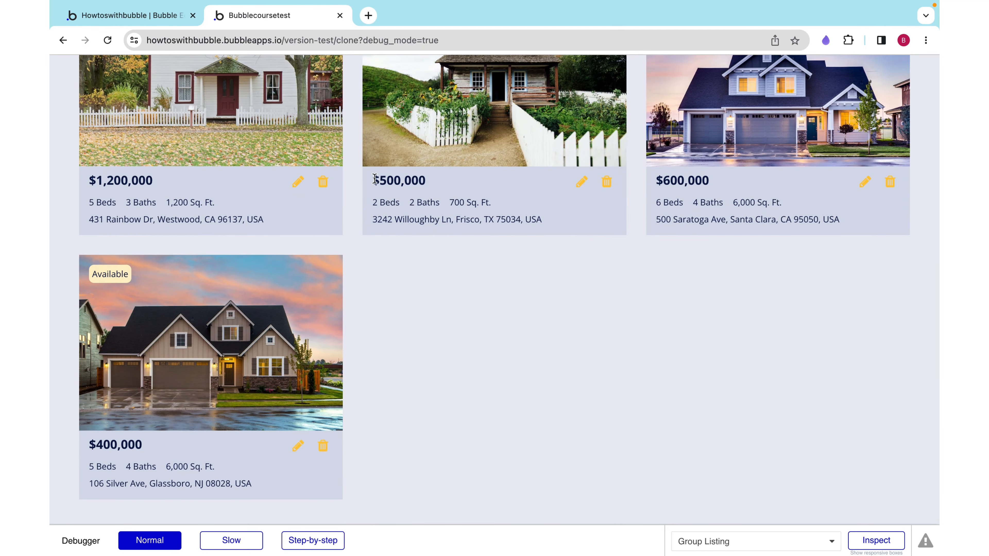
drag(381, 181, 444, 188)
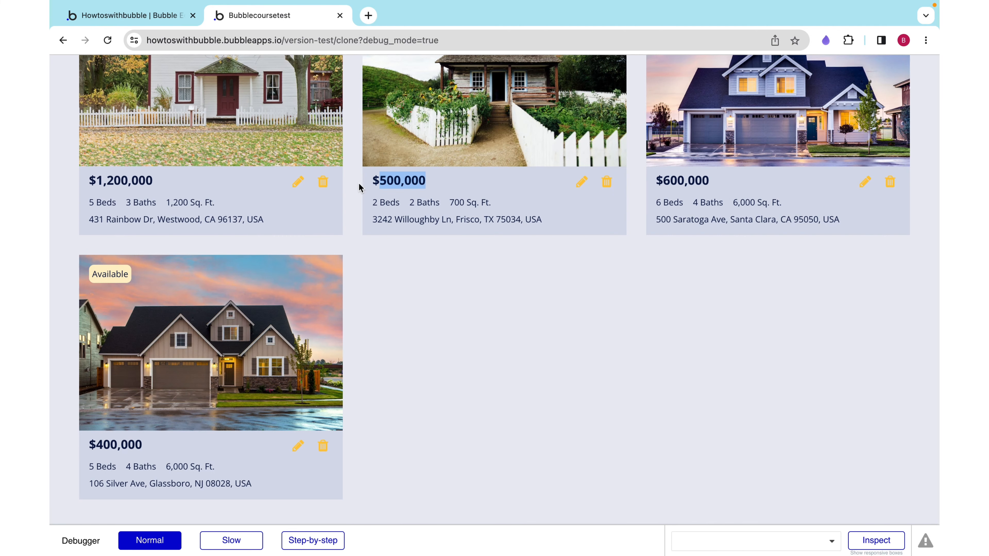
click(388, 173)
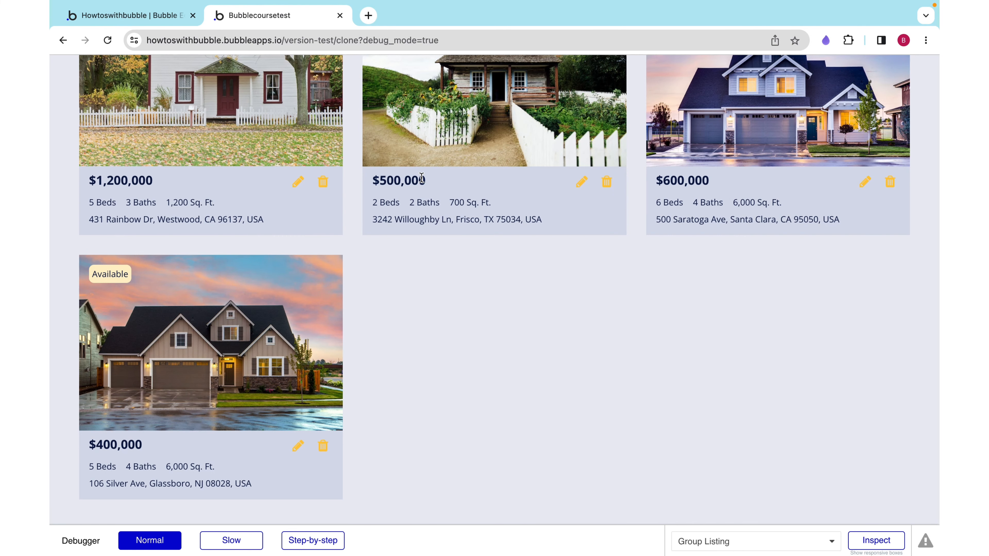
- Filter the listings by a price range of 300,000 to 600,000 and close the filter popup
scroll(661, 136, up, 9)
click(713, 146)
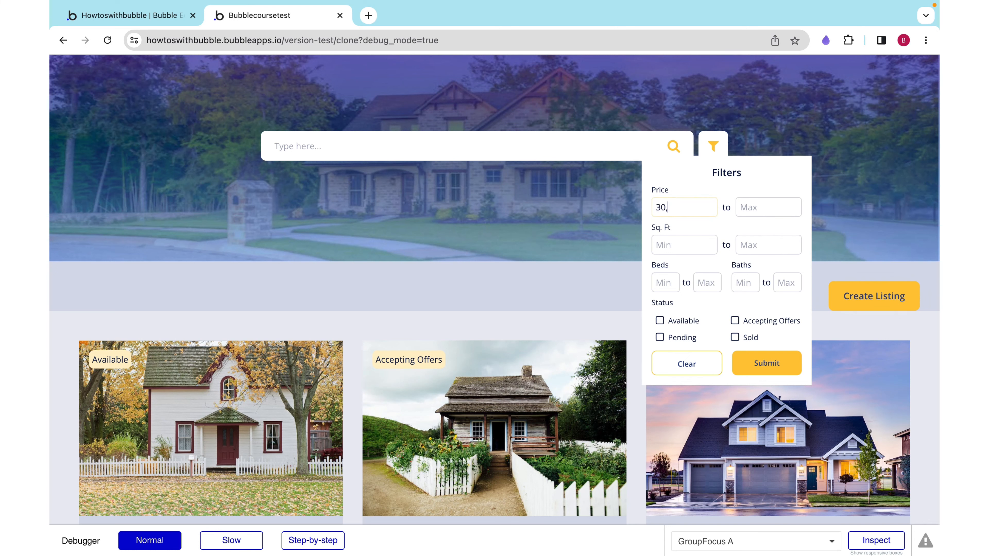
click(737, 209)
text(600)
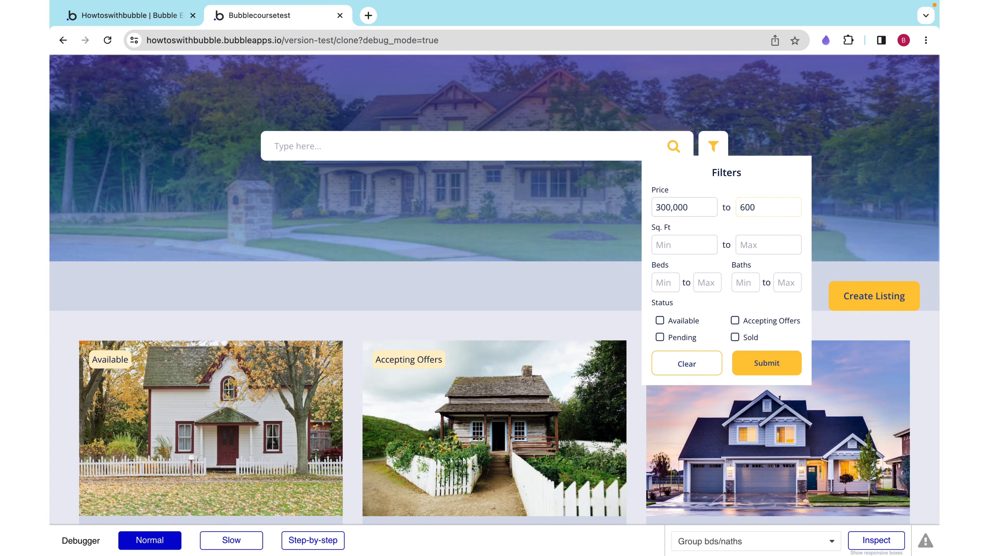
text(,000)
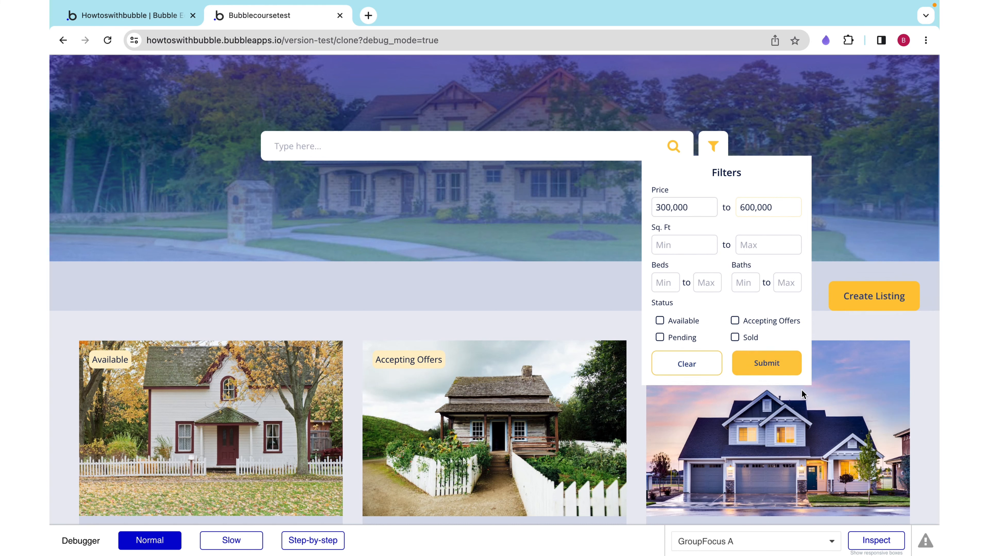
click(767, 364)
scroll(336, 441, down, 3)
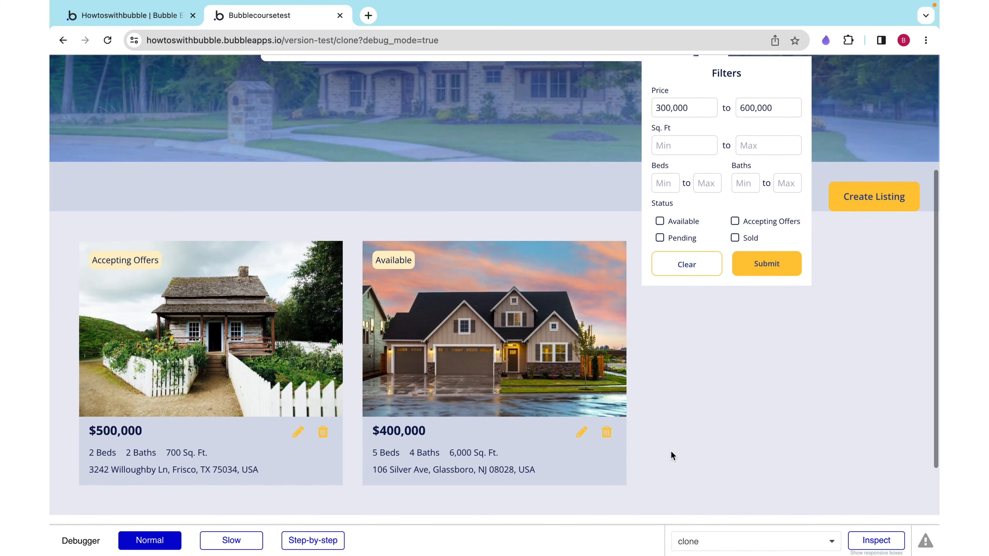
click(684, 453)
- Copy the full address of the $400,000 listing and search the price-filtered listings for it
double_click(406, 472)
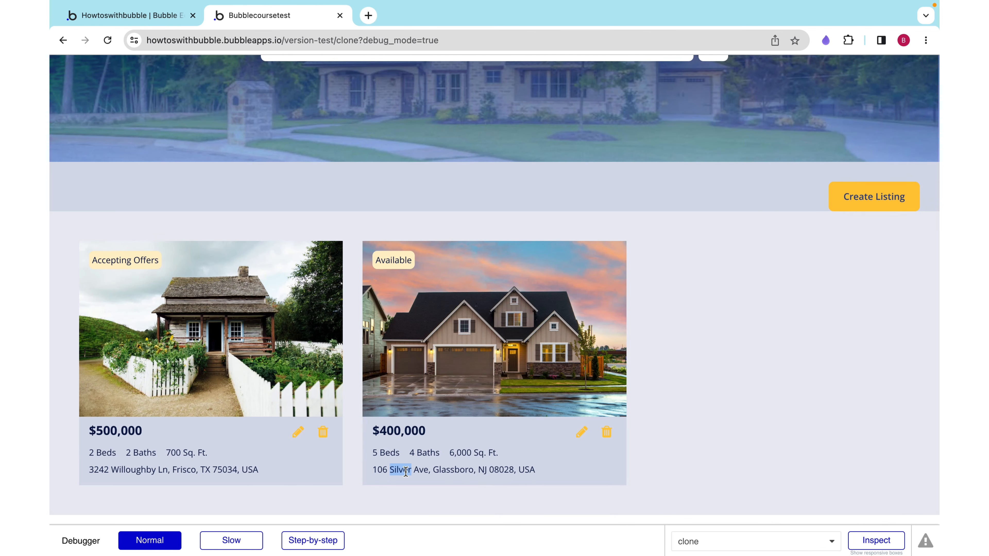
double_click(406, 472)
click(405, 472)
triple_click(405, 472)
key(ctrl+c)
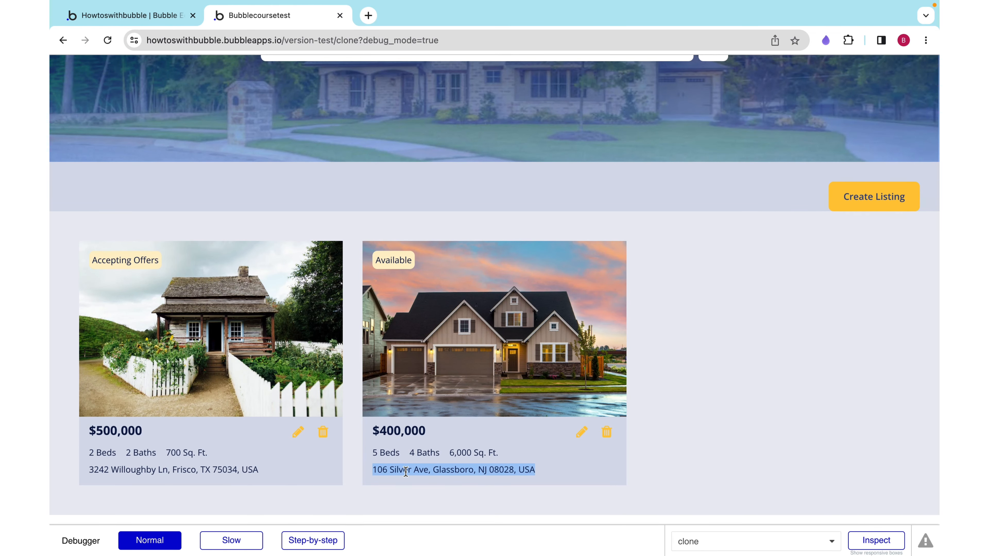
scroll(481, 294, up, 3)
click(397, 141)
key(ctrl+v)
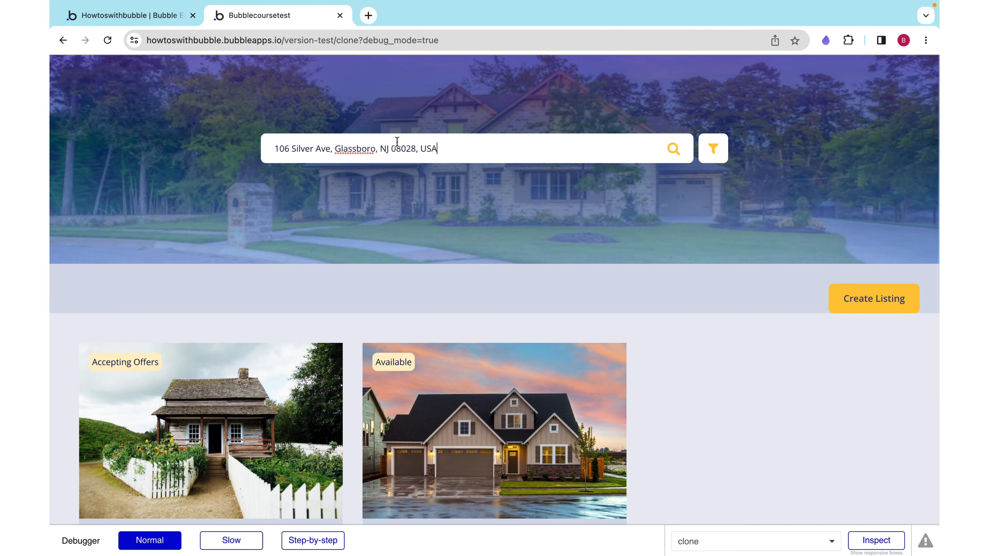
click(673, 149)
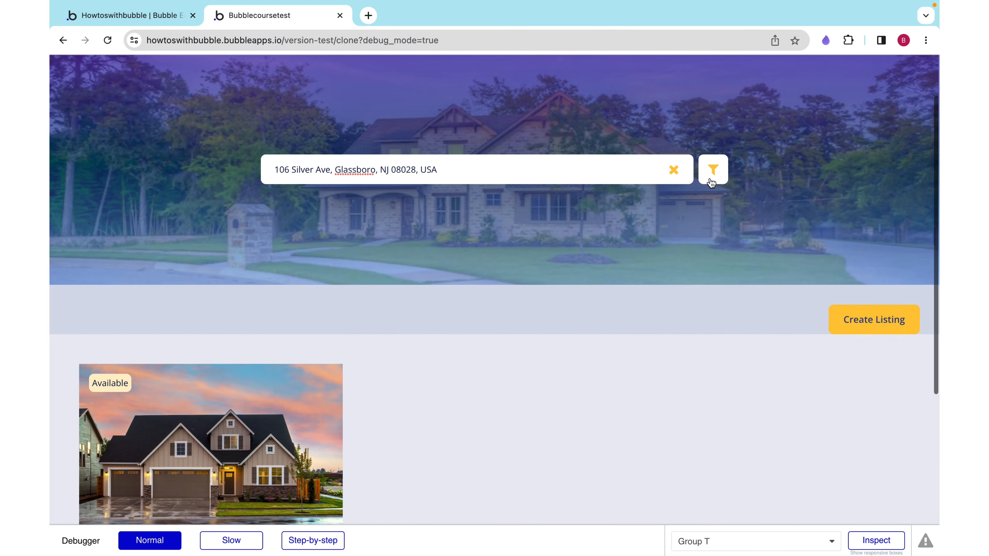
- Clear the address search and look over the listings within the price range
click(674, 171)
scroll(697, 117, down, 4)
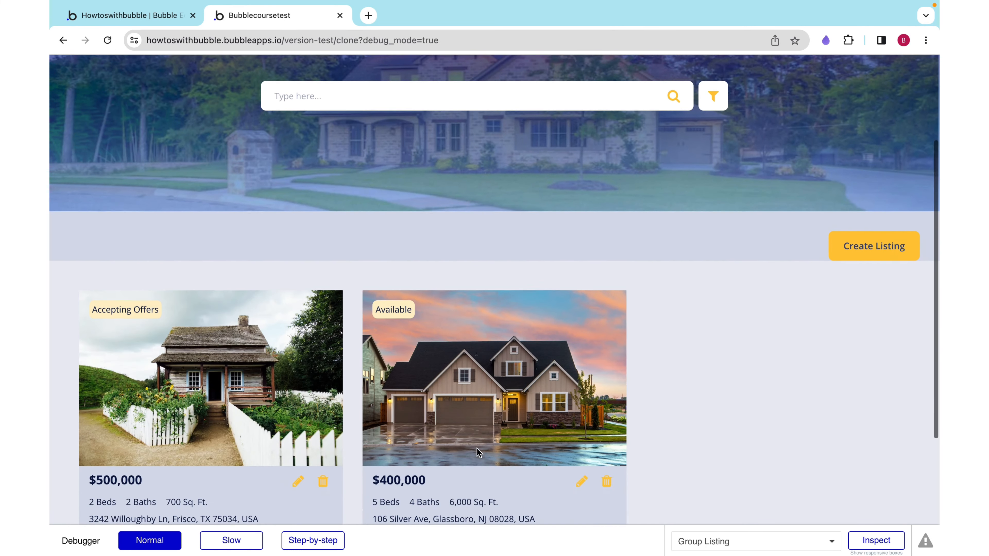
scroll(698, 115, up, 1)
scroll(699, 115, up, 1)
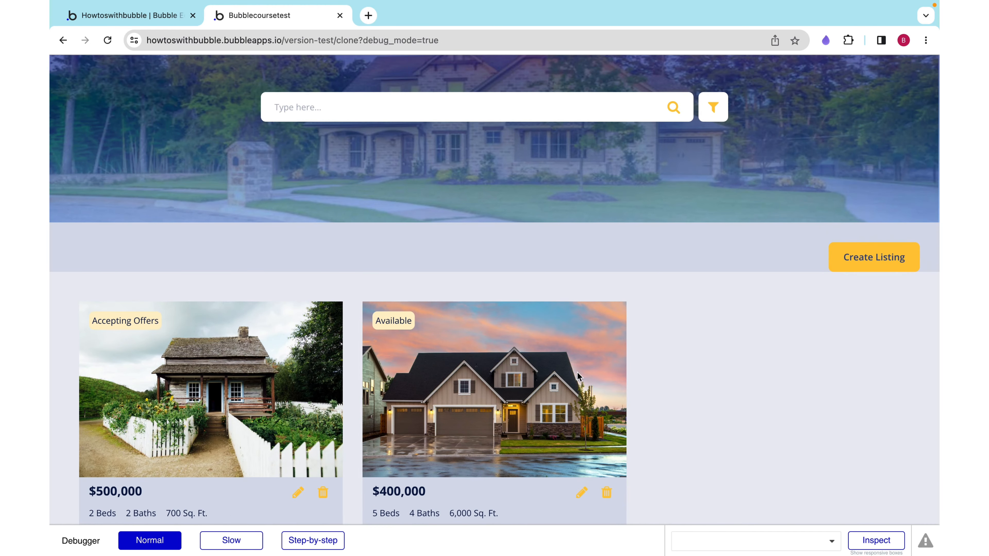
- Check the price range in the filter popup, close it and copy the $400,000 listing's address
click(713, 113)
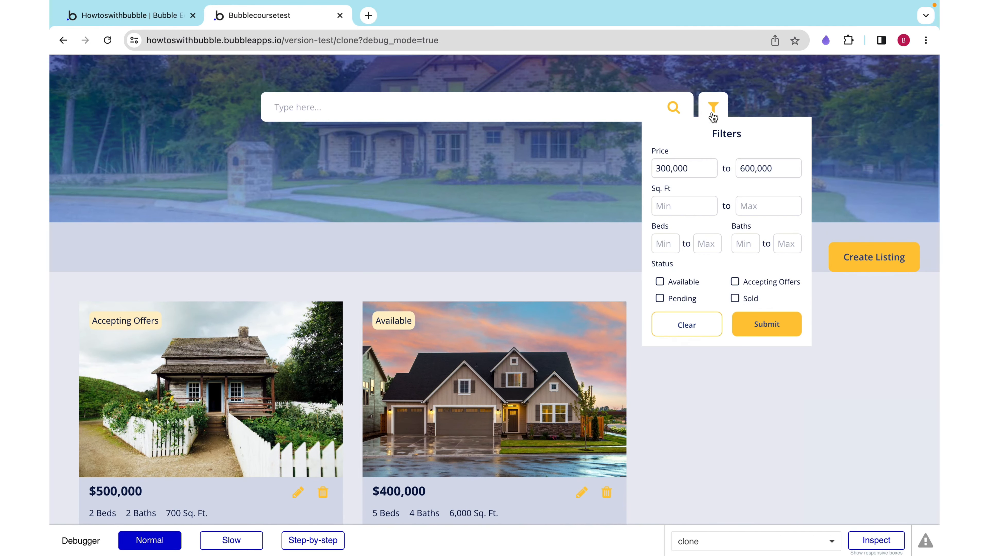
scroll(411, 476, down, 3)
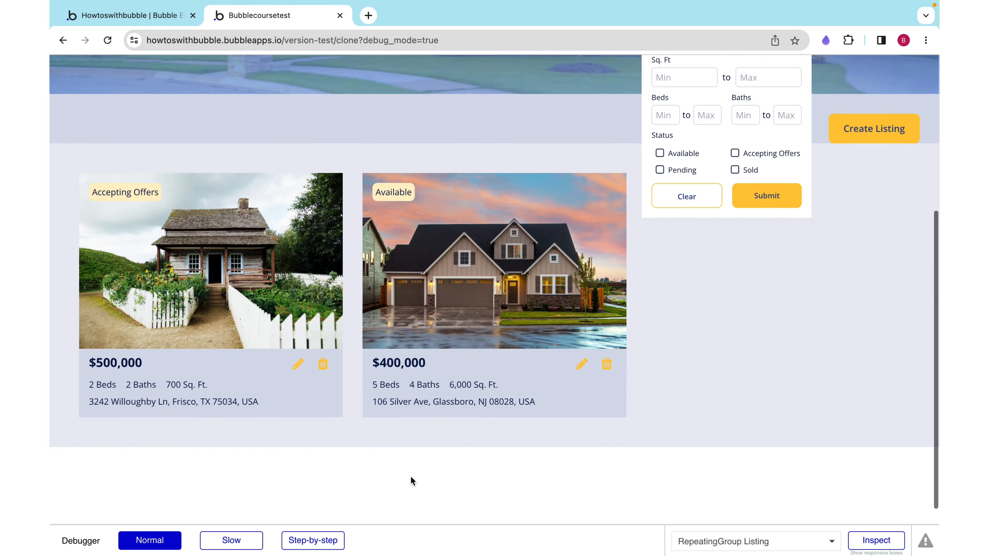
click(411, 403)
triple_click(411, 404)
key(super+c)
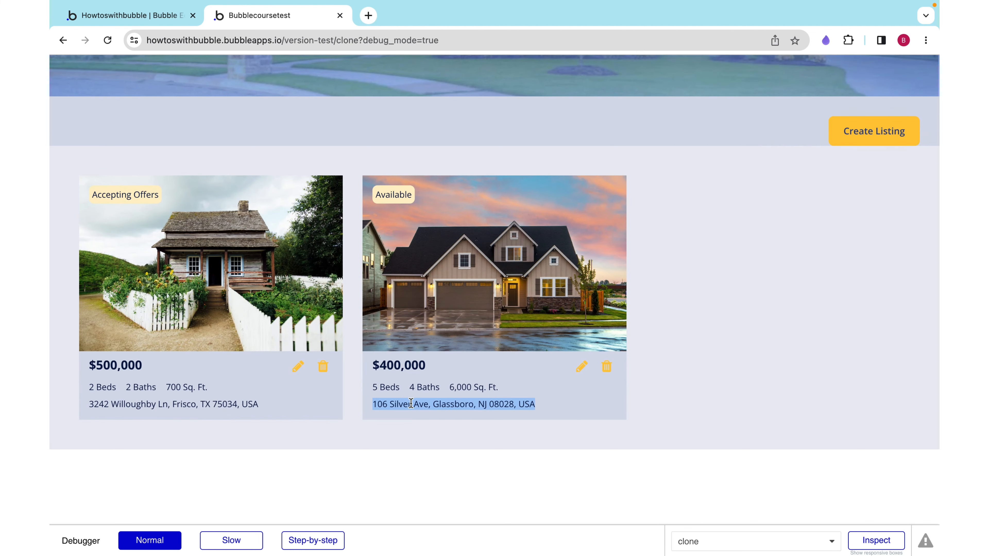
- Raise the minimum price filter to 400,000, submit it and close the filter popup
scroll(472, 369, up, 3)
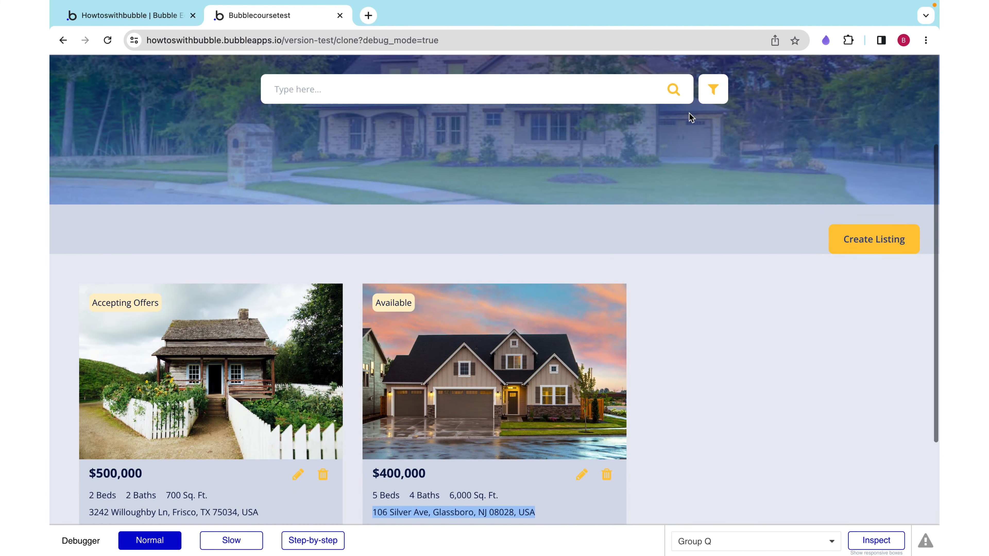
click(713, 89)
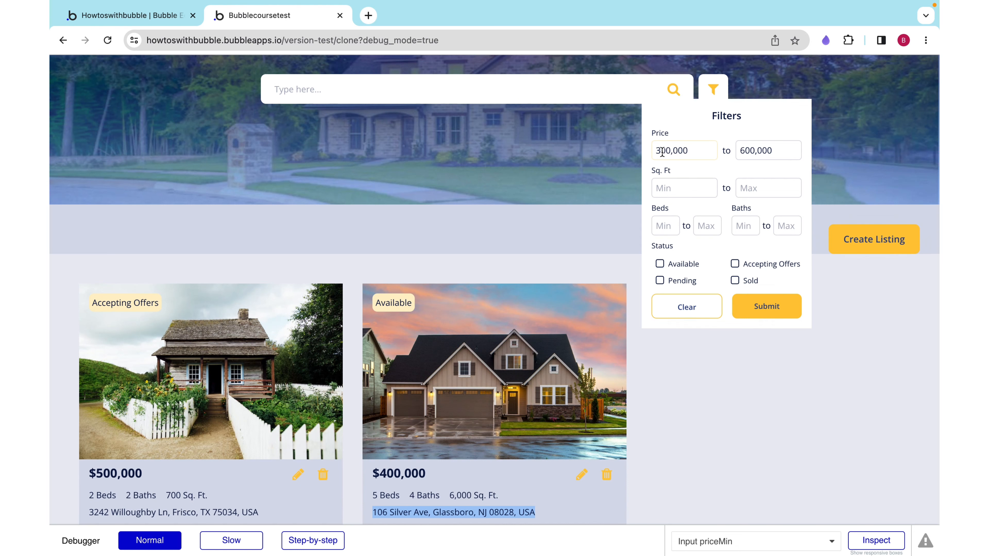
drag(662, 152, 652, 152)
text(4)
click(766, 306)
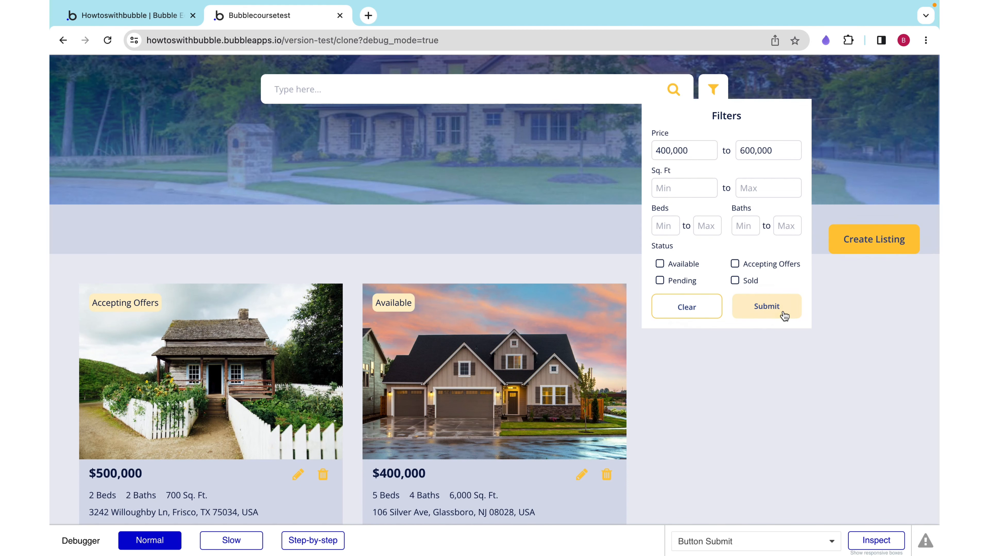
click(439, 360)
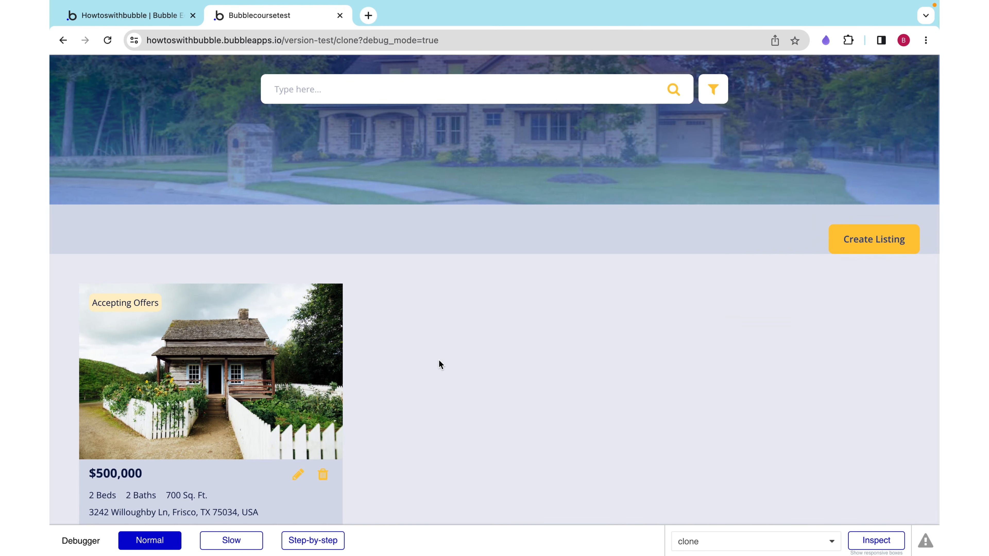
- Search the filtered listings for the copied address of the $400,000 house
click(364, 80)
key(super+v)
click(675, 90)
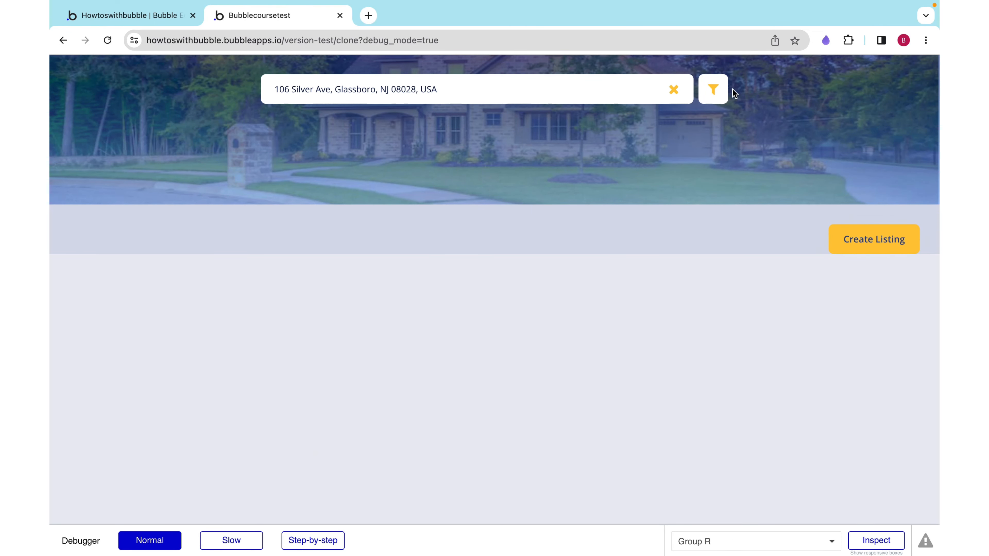
- Clear the price range filter while keeping the address search, and close the filter popup
click(713, 91)
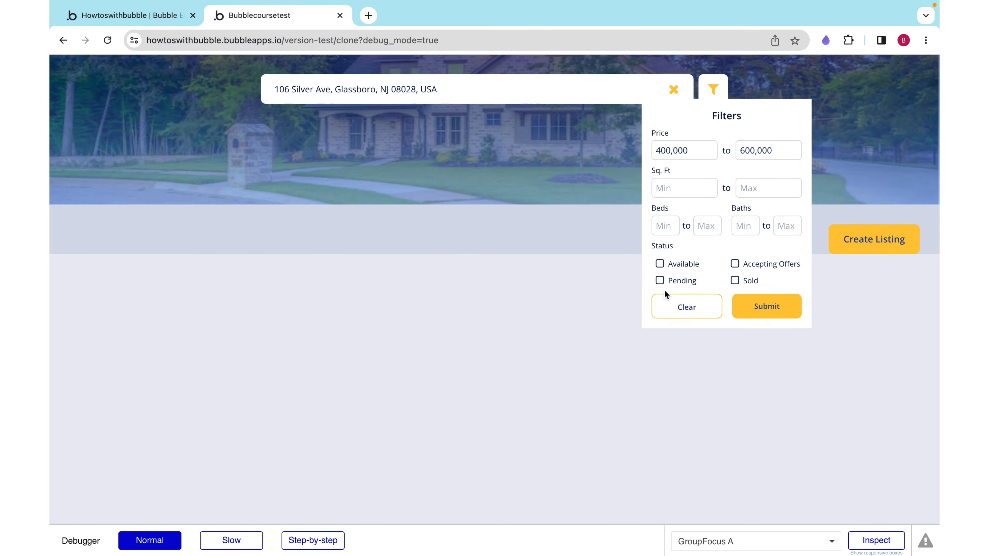
click(663, 306)
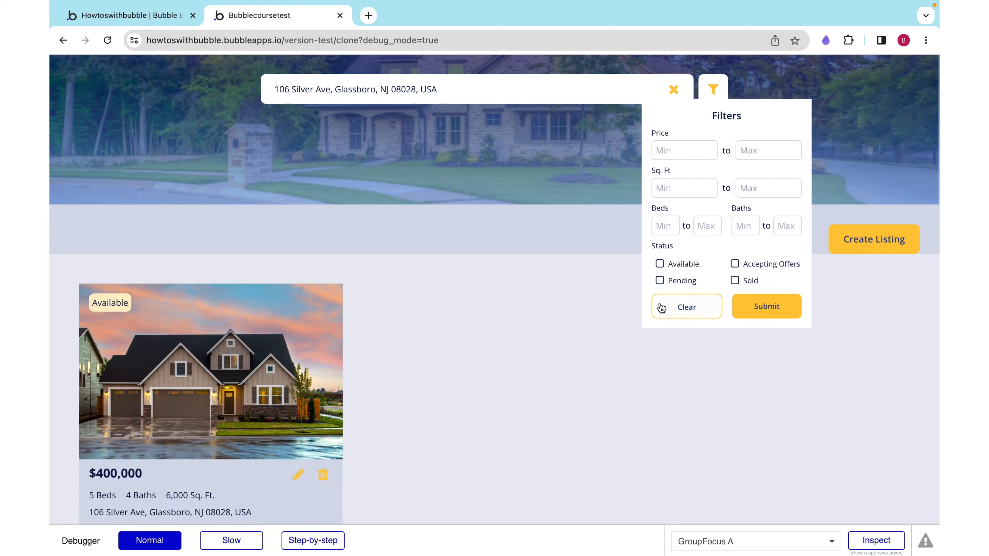
click(652, 85)
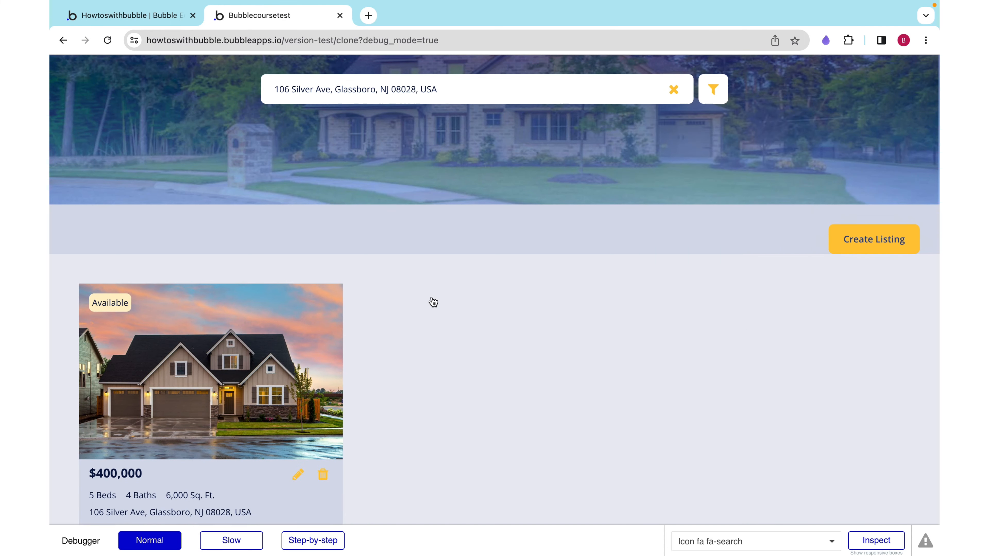
- Clear the address search and look over the complete set of listings
click(677, 93)
scroll(493, 335, down, 5)
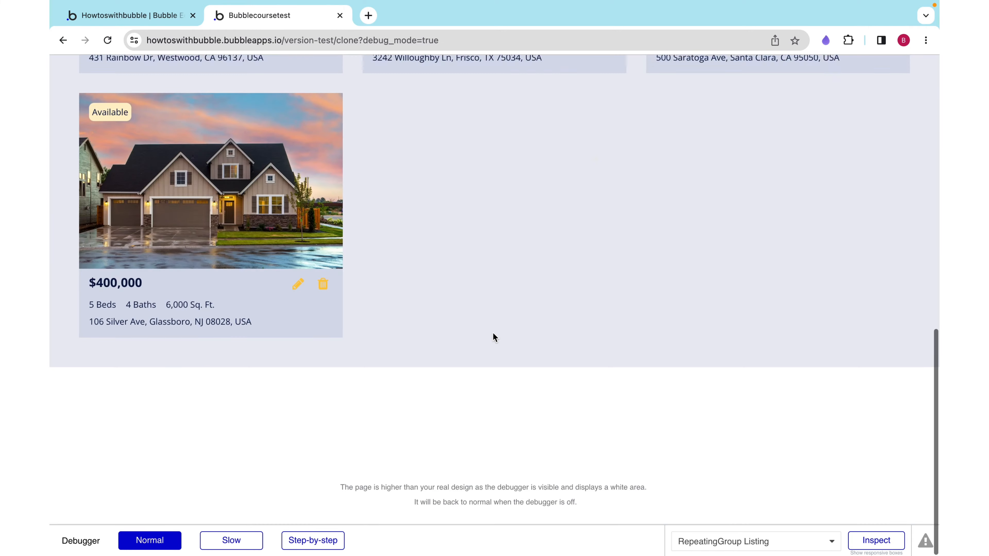
scroll(493, 332, up, 8)
scroll(491, 331, down, 2)
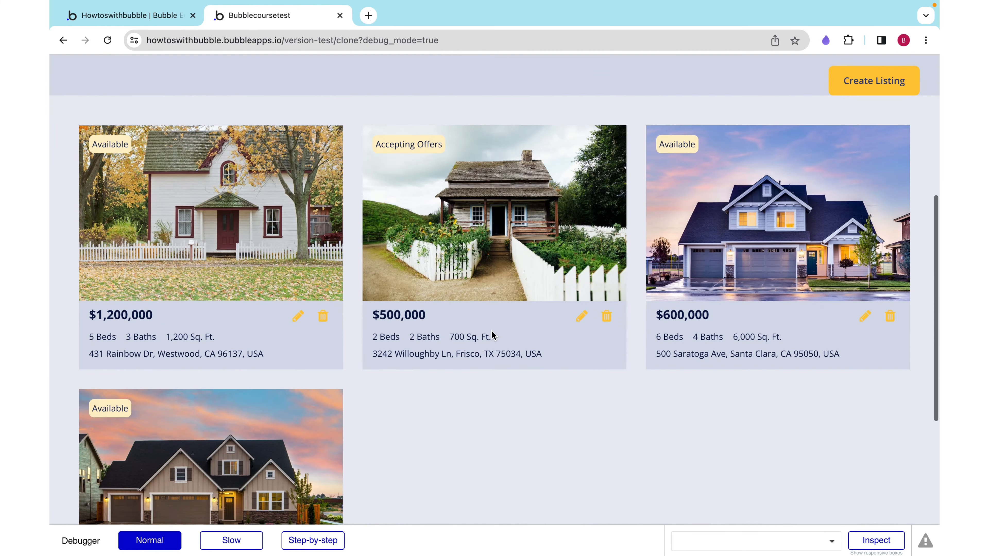